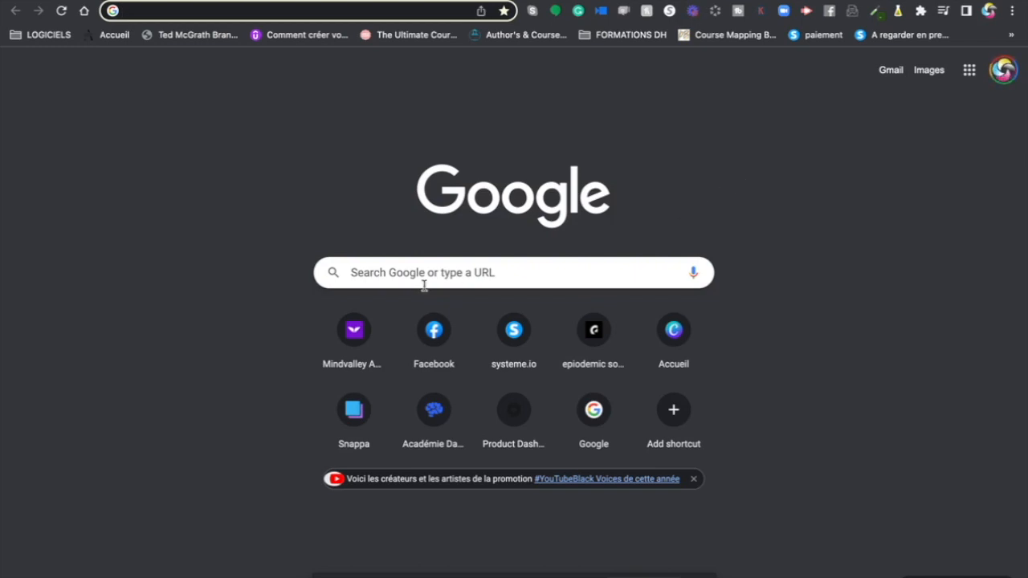
Search Google for CANVA and open the French Canva site from the results.
left_click(376, 265)
type("C")
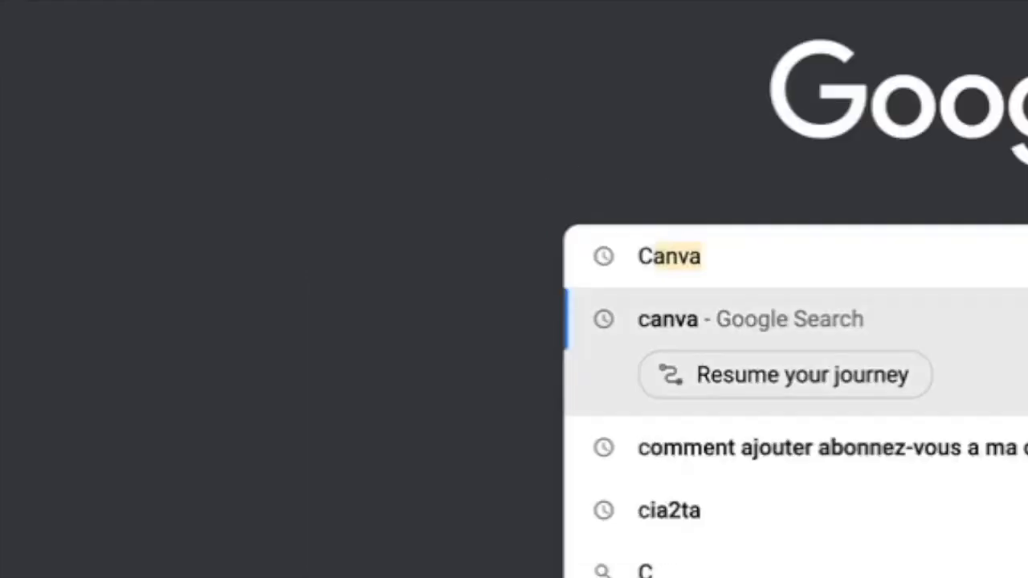
type("ANVA")
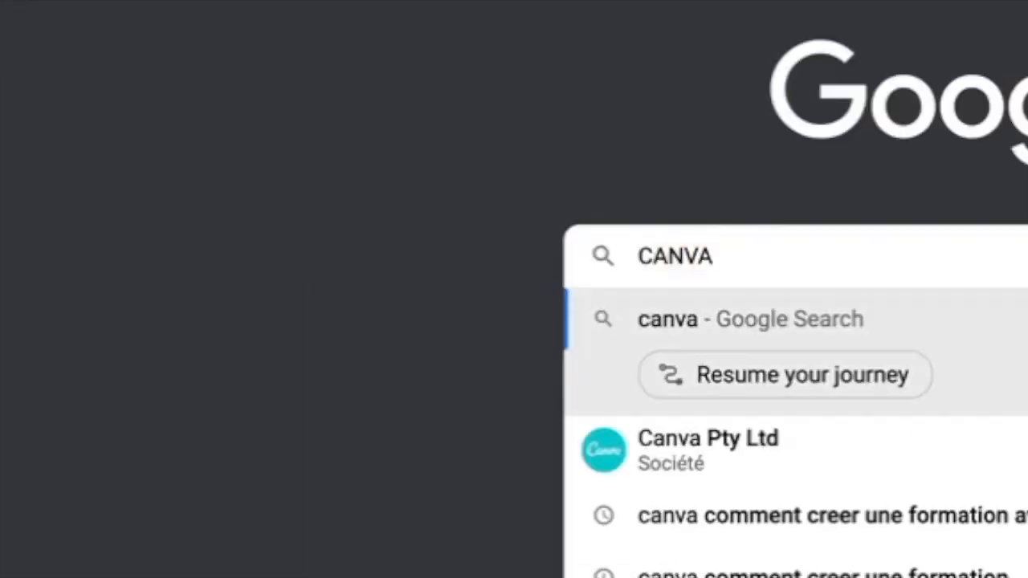
key("Return")
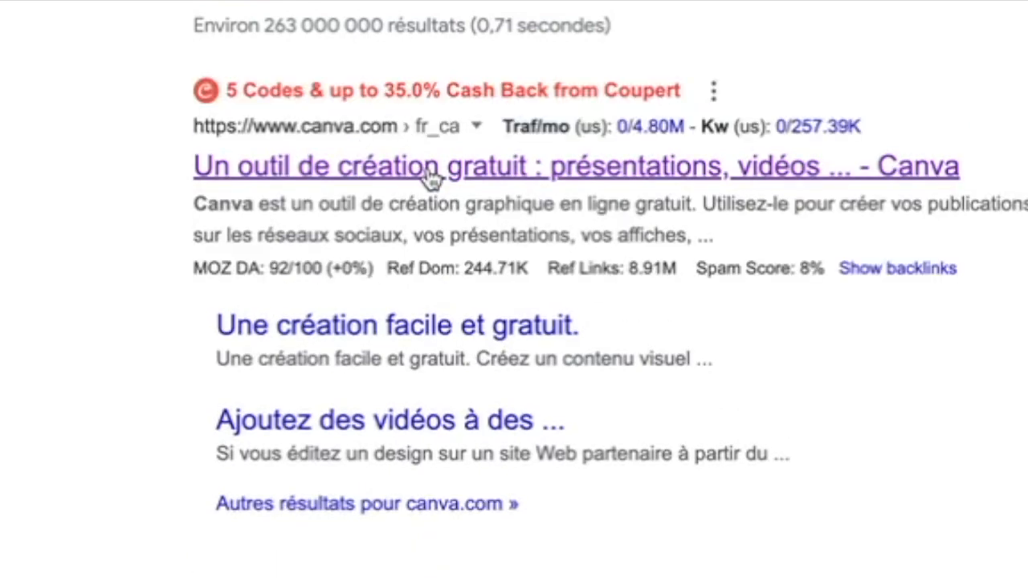
left_click(430, 176)
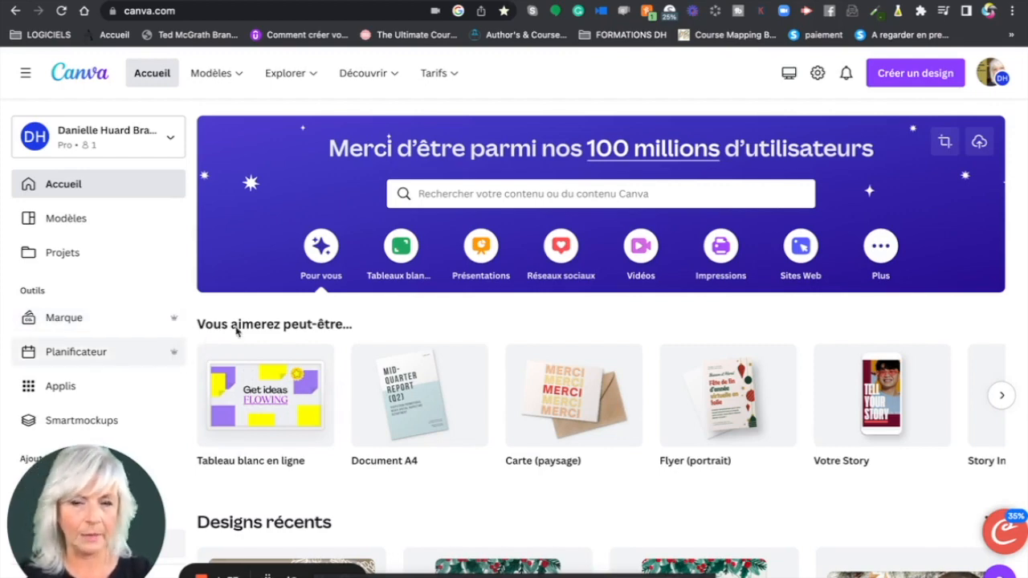
Search the Canva templates for the suggested term "carte noel".
left_click(422, 195)
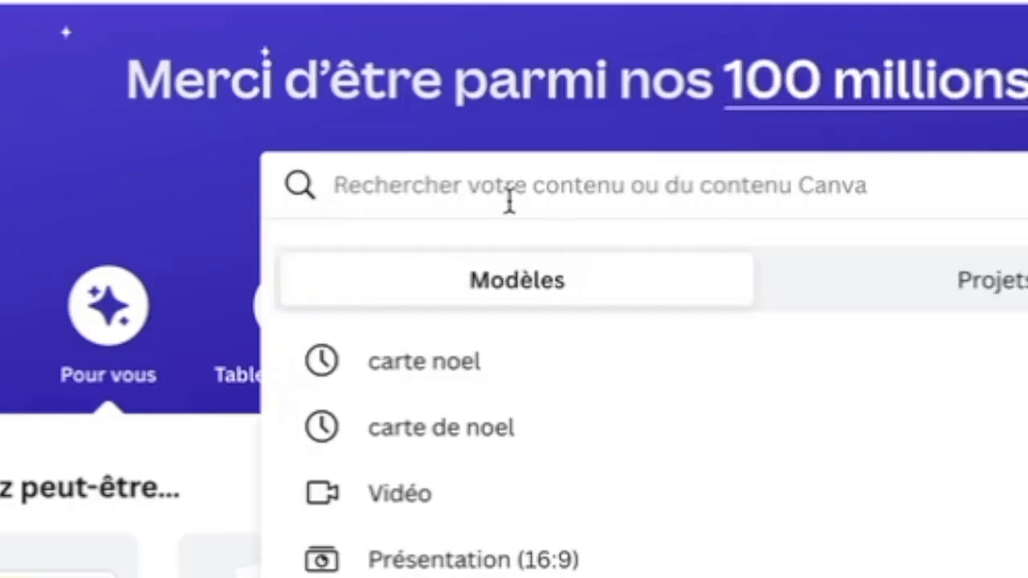
type("CAR")
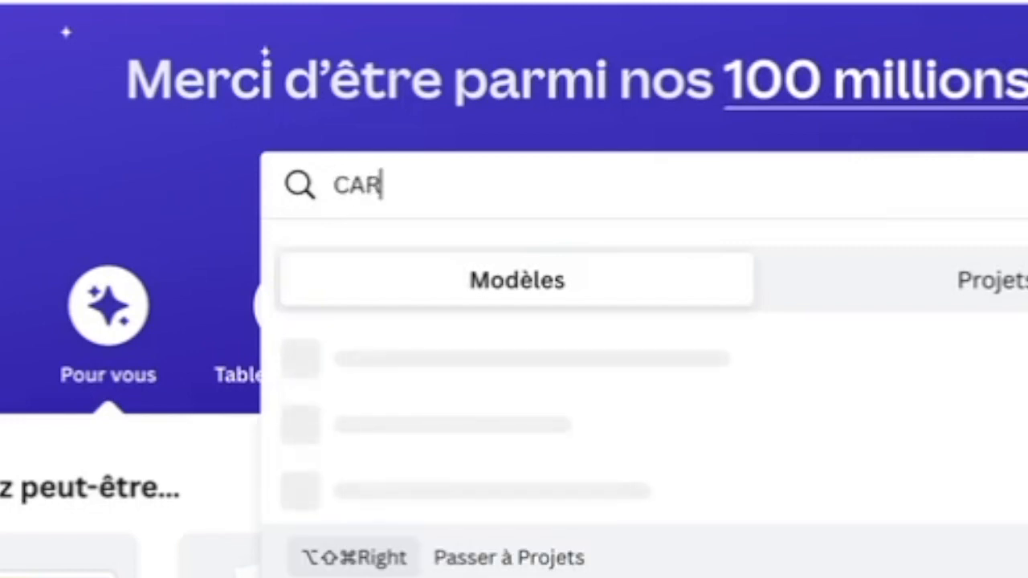
type("TE DE NOEL")
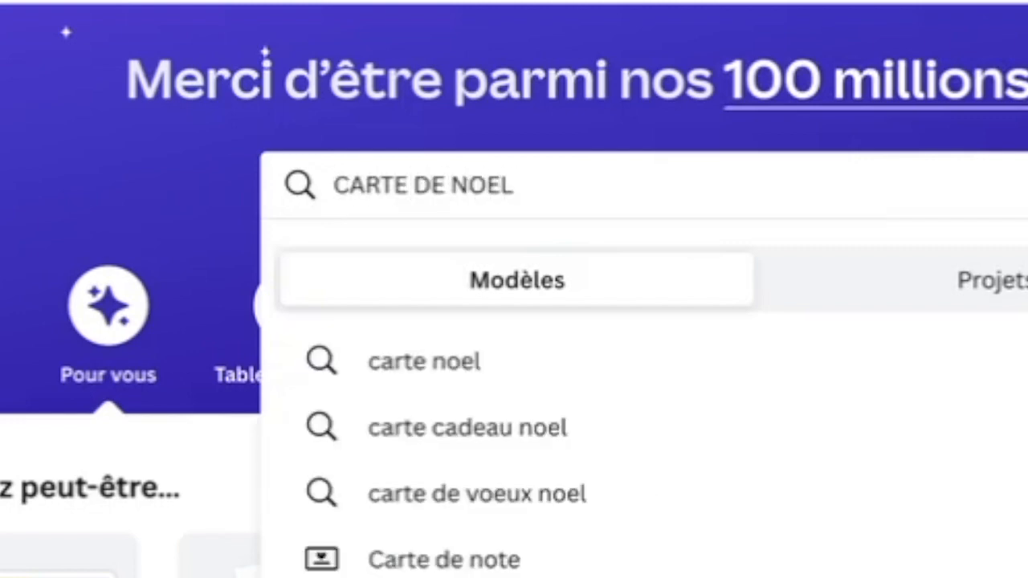
left_click(448, 374)
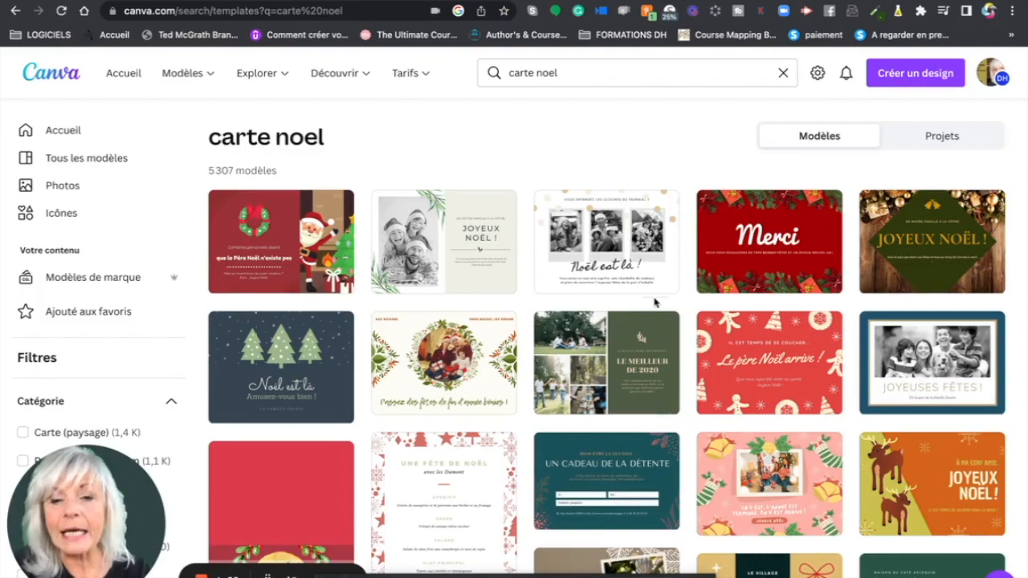
Browse the Christmas card templates and open the brown "Passez un joyeux Noël !" card with the cat photo.
scroll(696, 340, "down", 4)
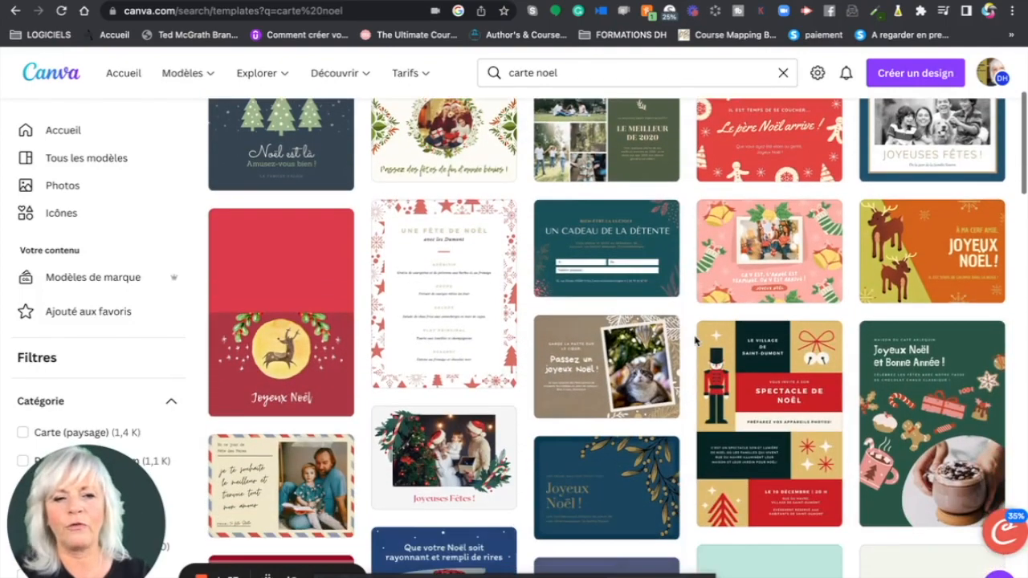
scroll(695, 340, "down", 4)
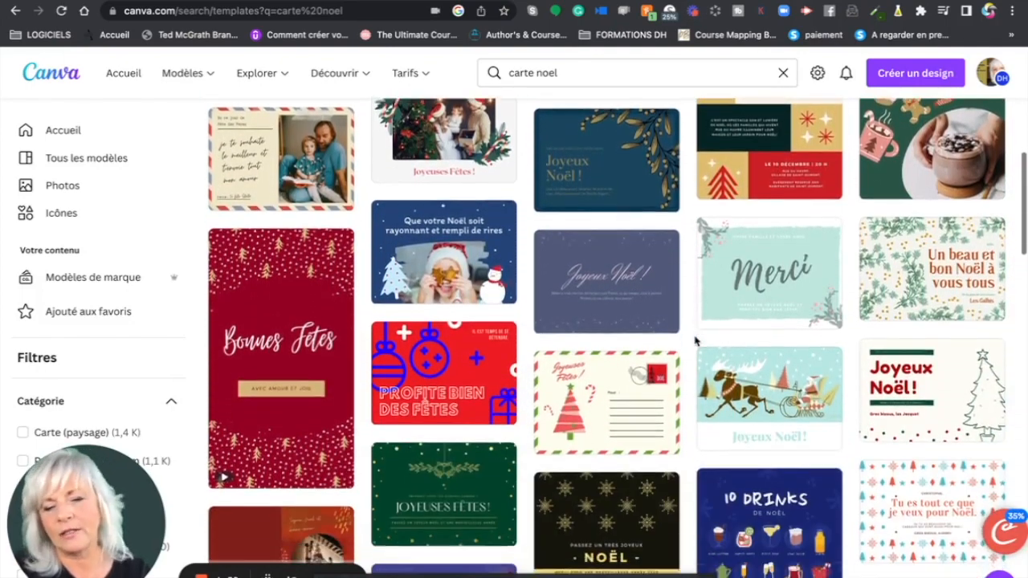
scroll(695, 340, "down", 3)
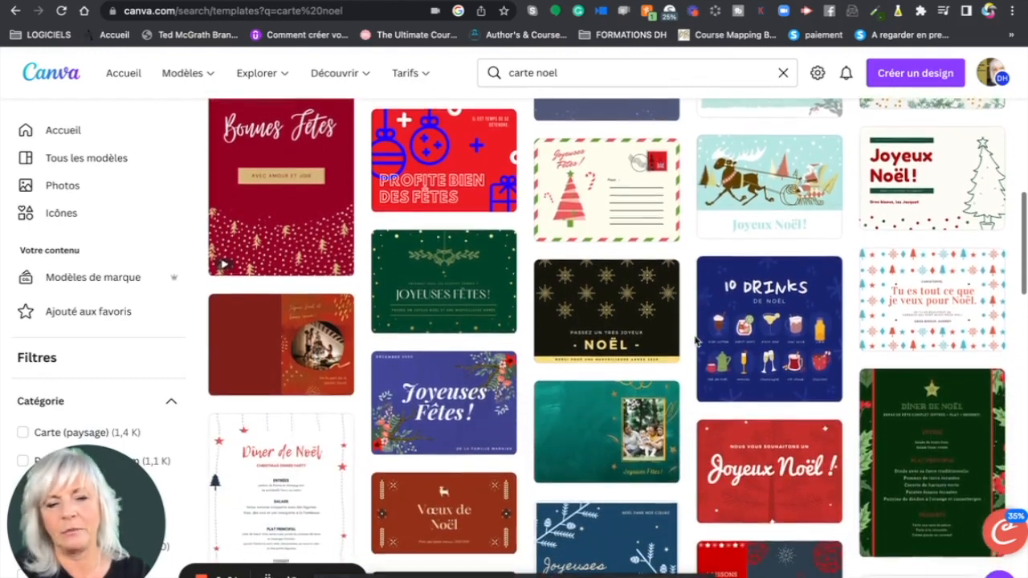
mouse_move(883, 341)
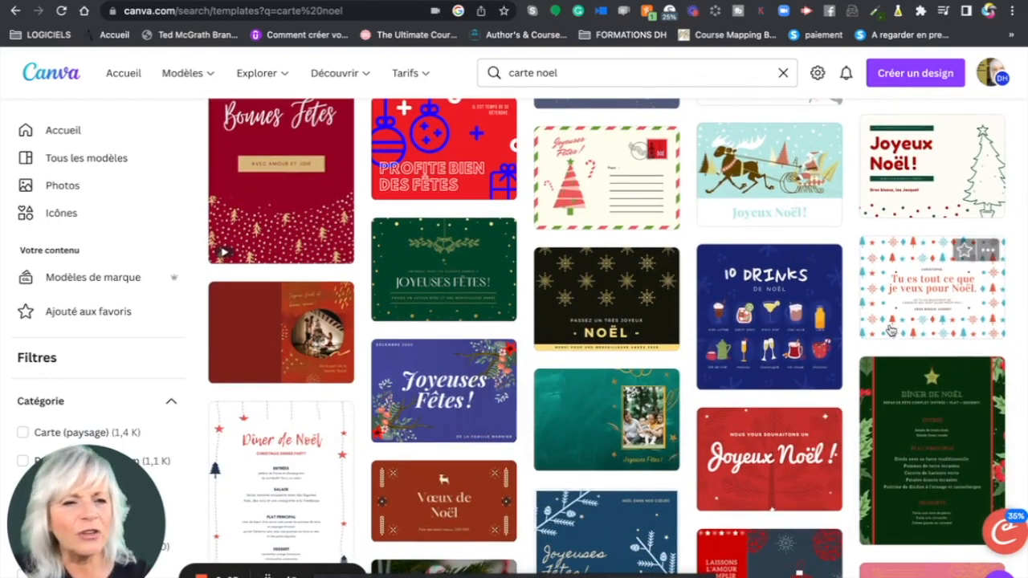
scroll(683, 443, "down", 6)
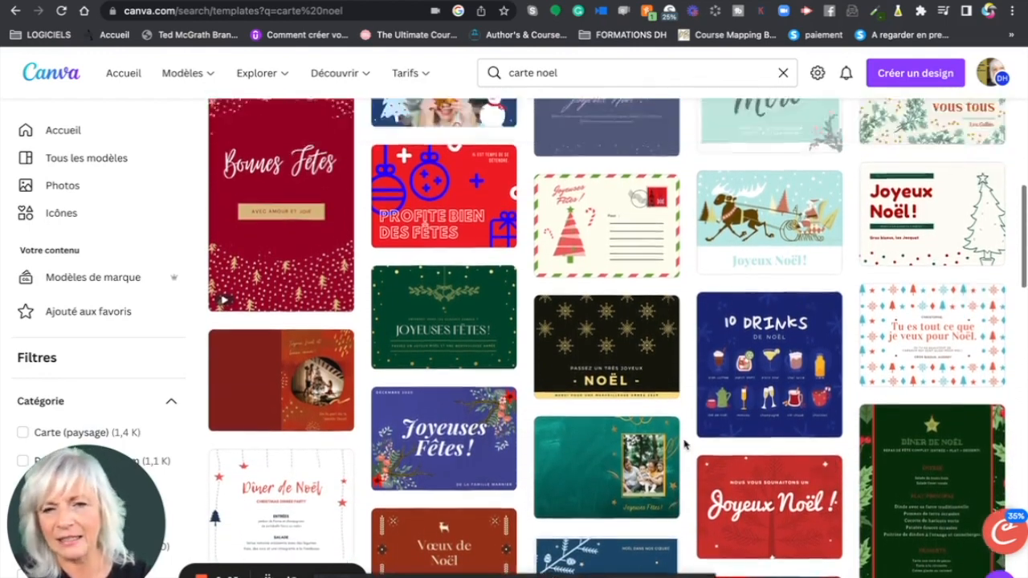
scroll(685, 444, "up", 3)
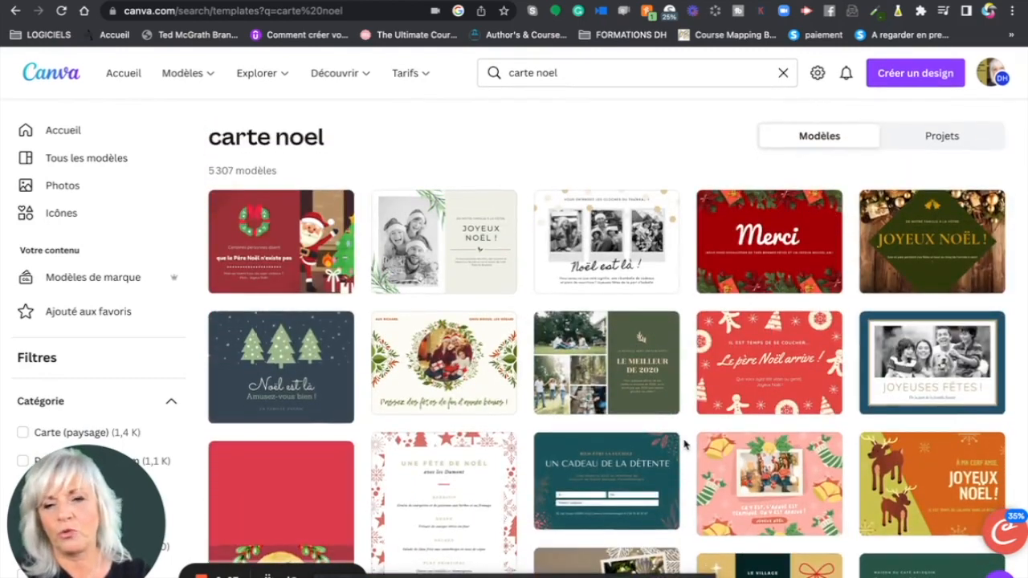
scroll(685, 444, "down", 1)
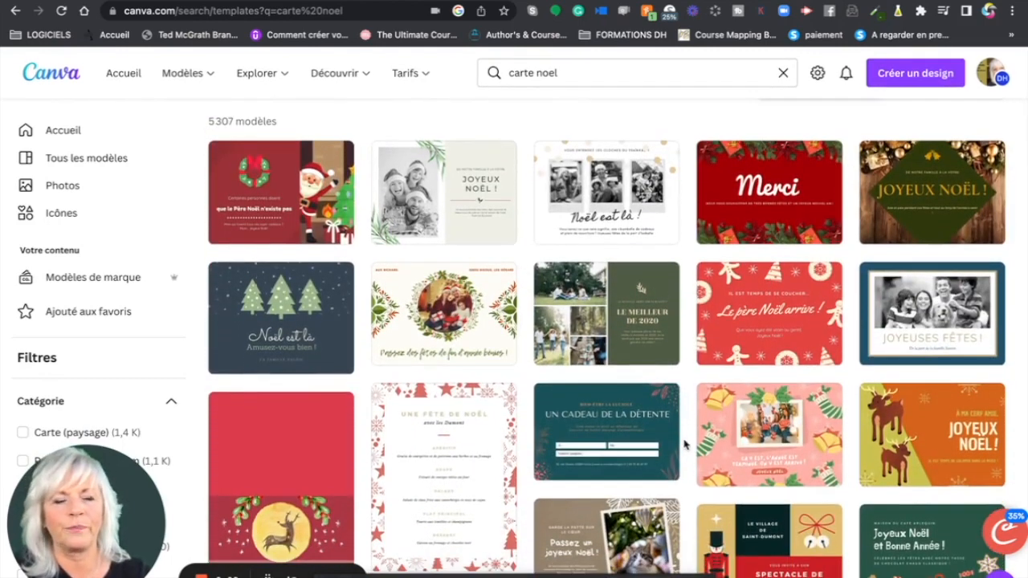
scroll(685, 445, "down", 2)
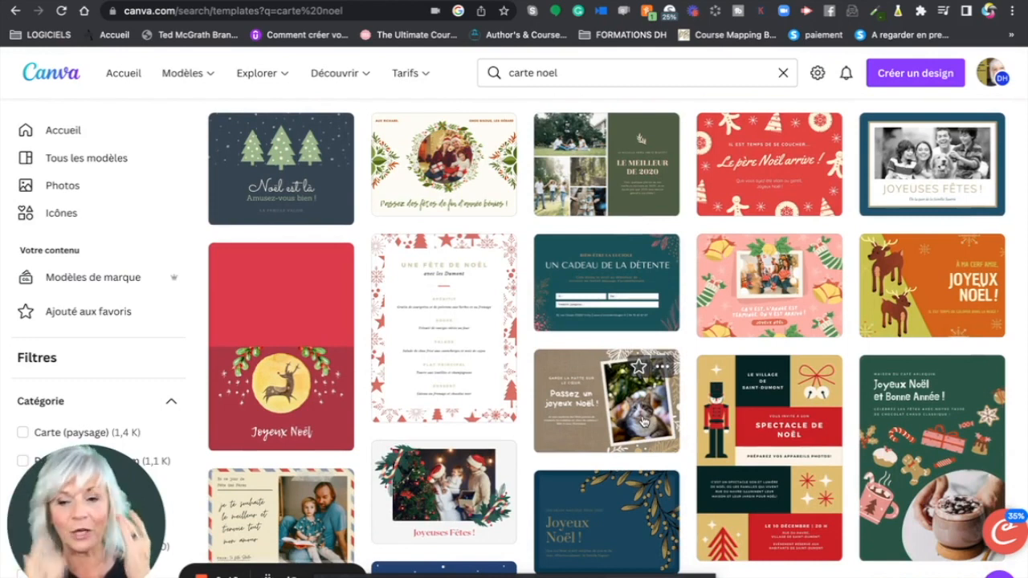
left_click(643, 421)
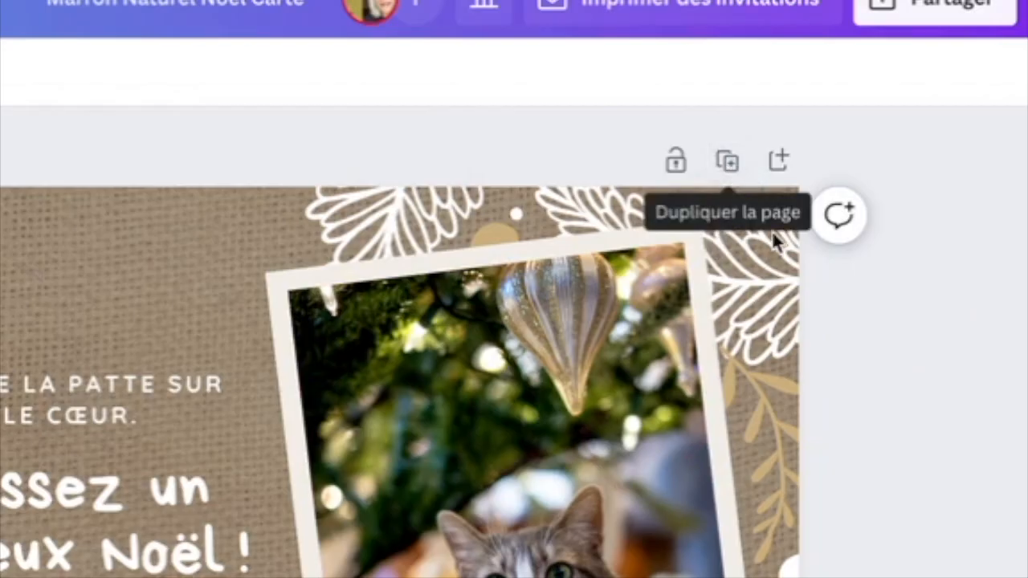
Duplicate the card page and replace the cat photo on page 2 with the uploaded picture of the two children.
left_click(728, 163)
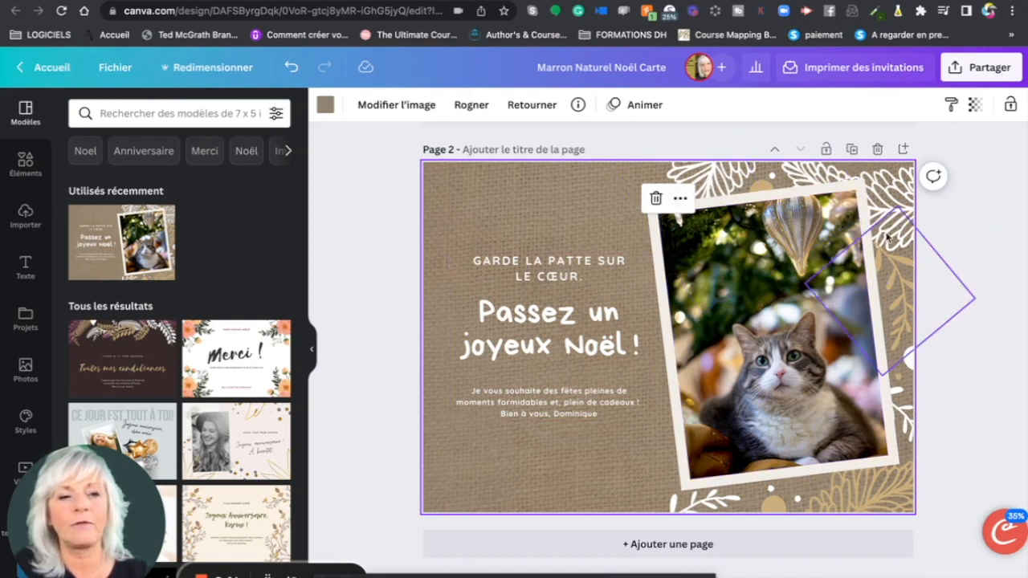
left_click(783, 342)
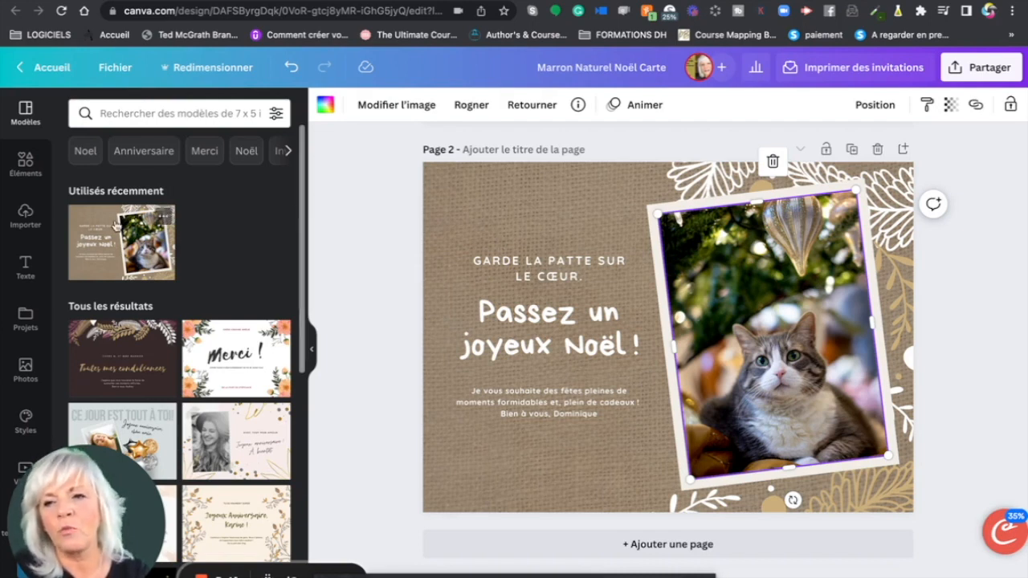
left_click(25, 213)
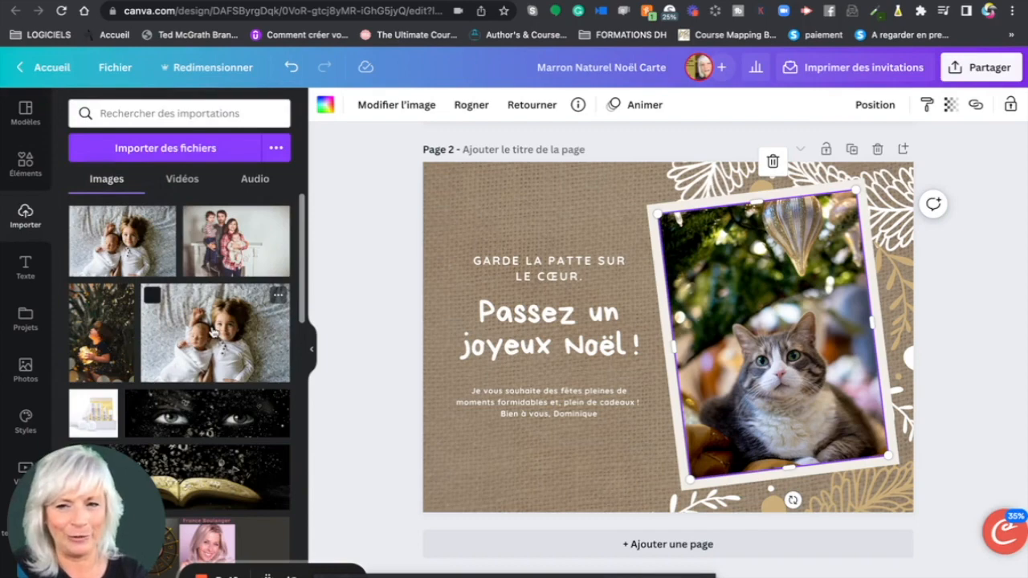
left_click_drag(213, 332, 687, 268)
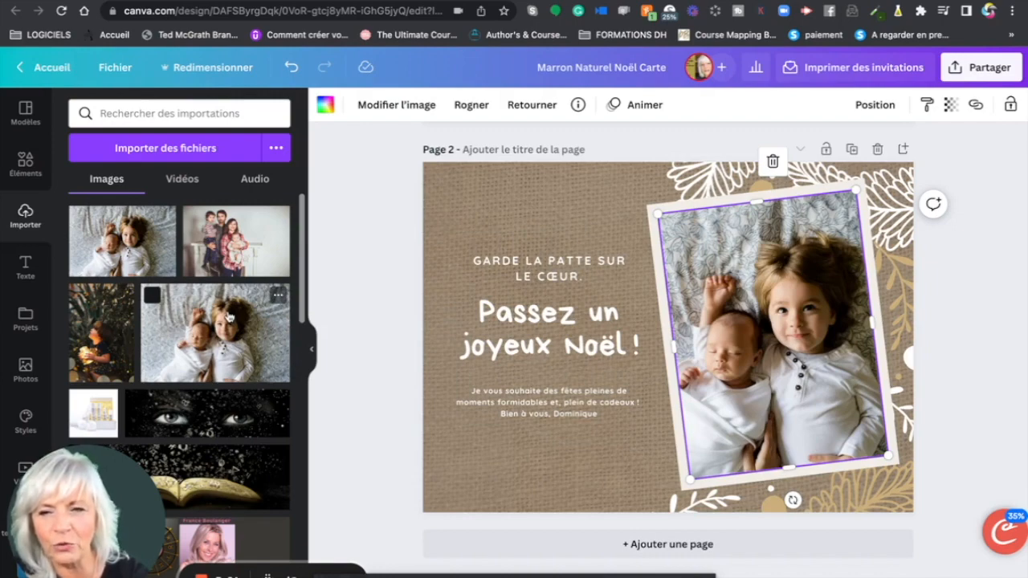
left_click_drag(231, 317, 789, 258)
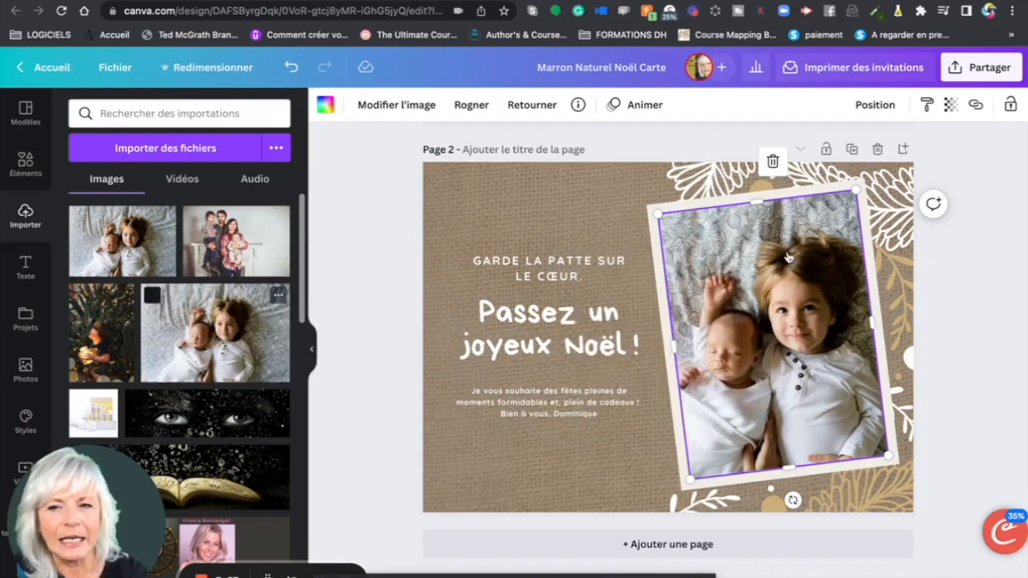
left_click(938, 324)
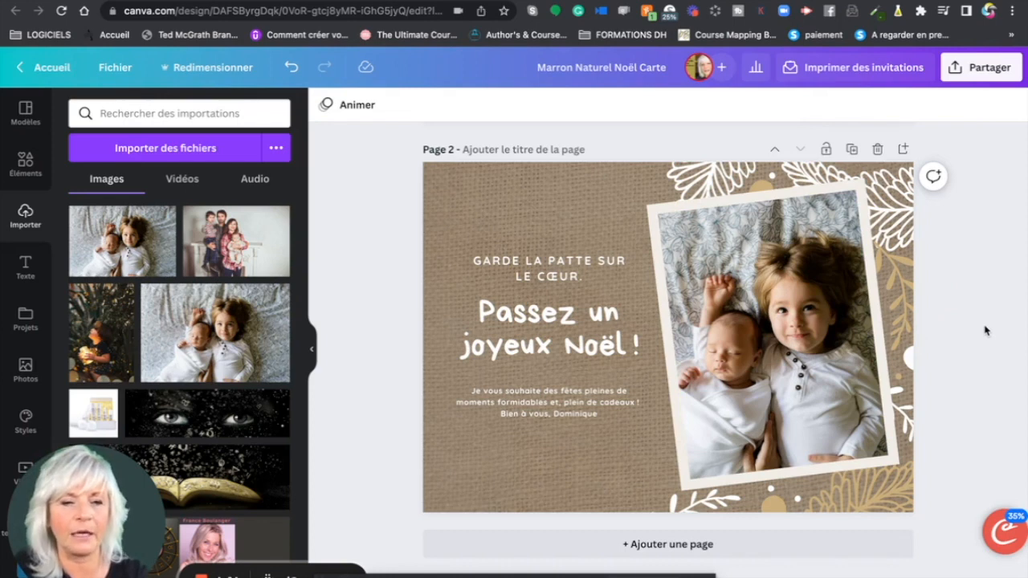
Shift the children's photo slightly to the right inside its tilted frame on page 2.
double_click(816, 309)
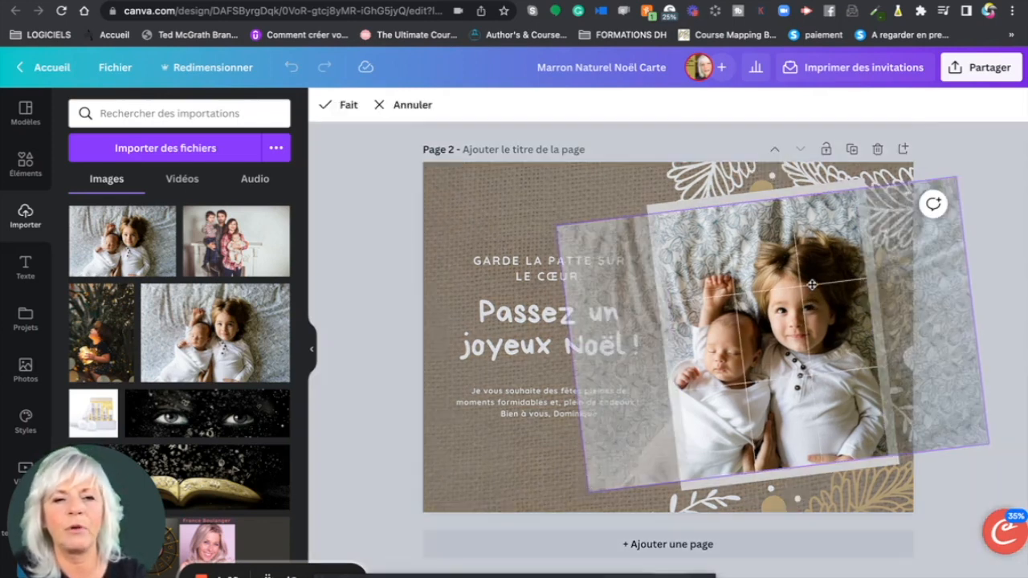
left_click_drag(810, 268, 828, 265)
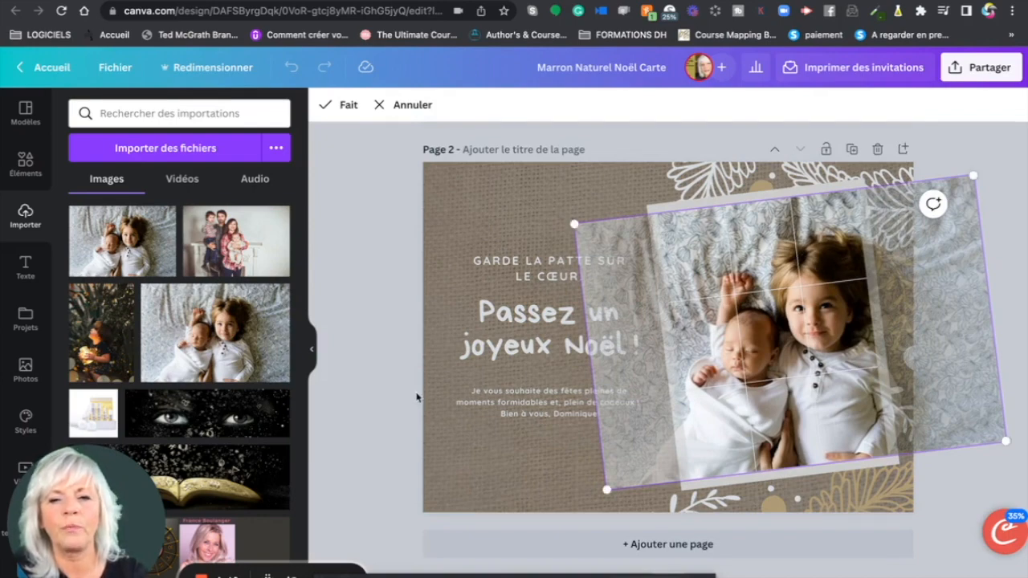
left_click(387, 387)
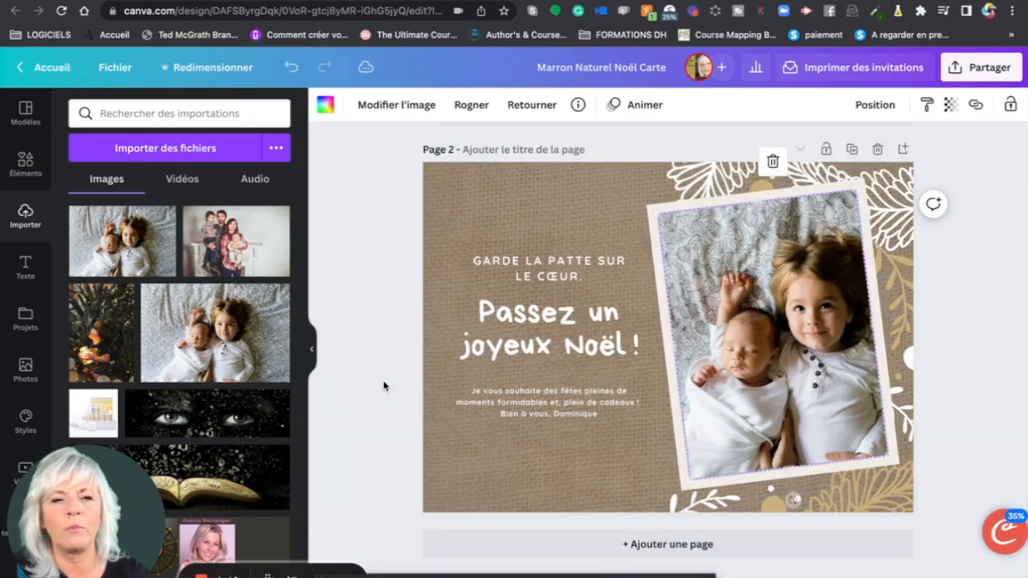
Enlarge the children's photo within its frame and reposition it so both faces stay well framed.
double_click(806, 292)
left_click_drag(572, 223, 514, 194)
left_click_drag(773, 305, 785, 304)
left_click(382, 331)
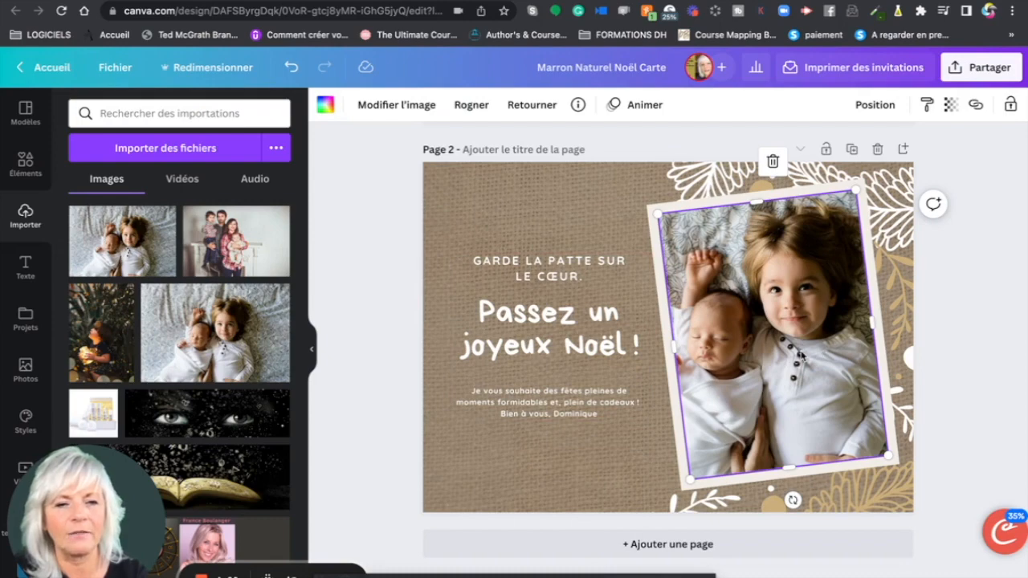
double_click(801, 355)
left_click_drag(801, 356, 809, 347)
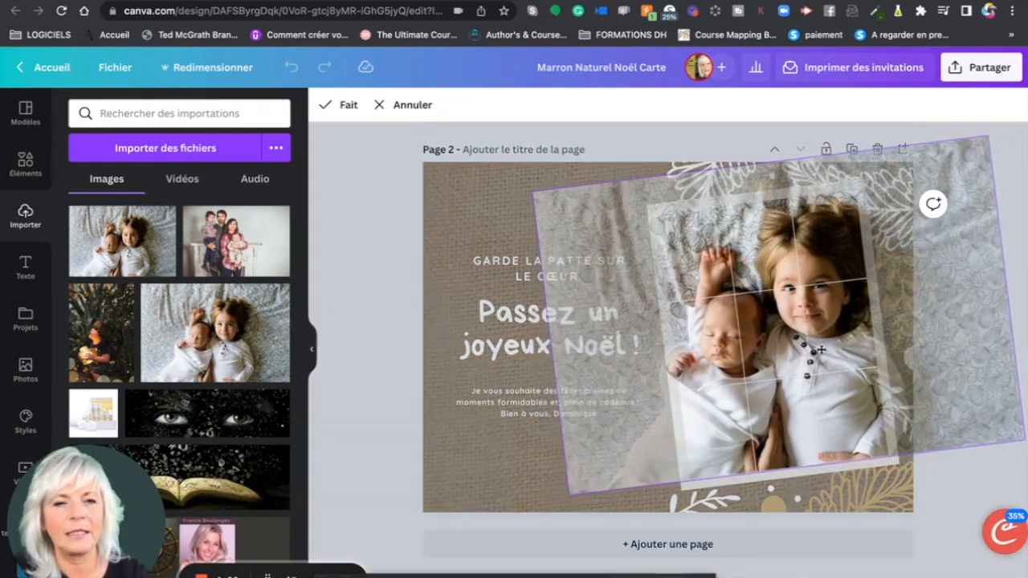
left_click(372, 367)
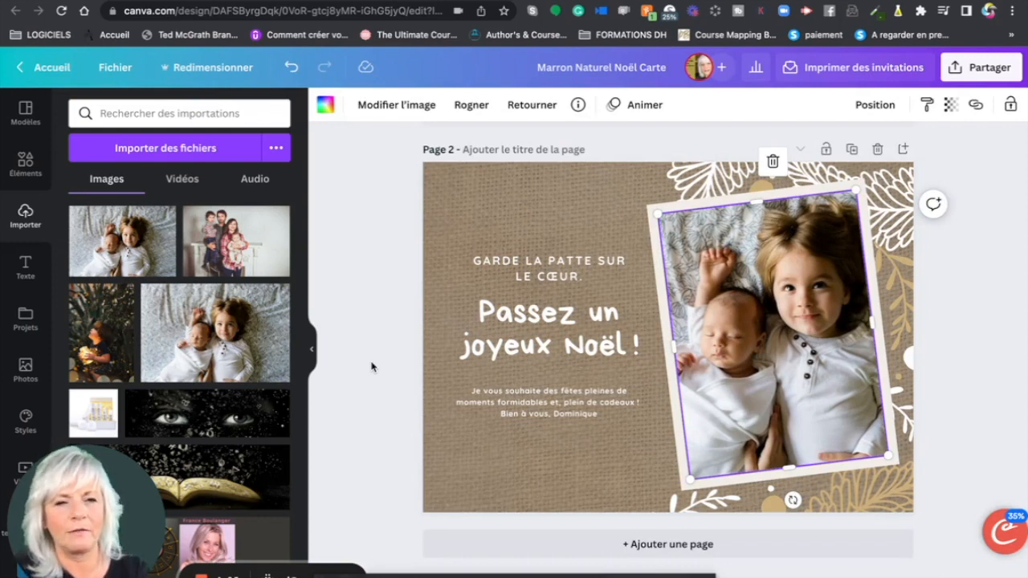
Select the page 2 background and search the photo library for "arriere plan rouge".
left_click(488, 177)
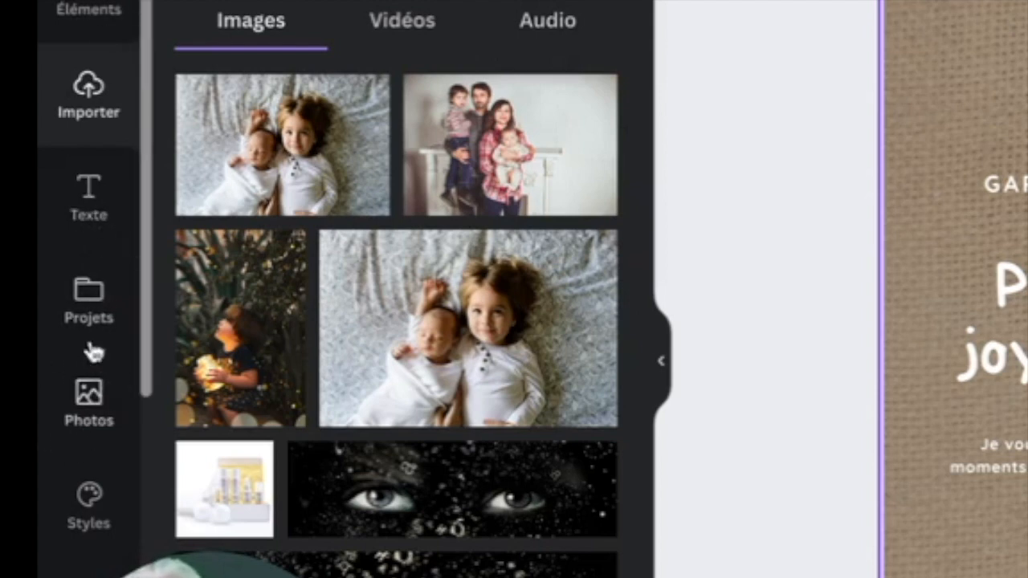
left_click(89, 400)
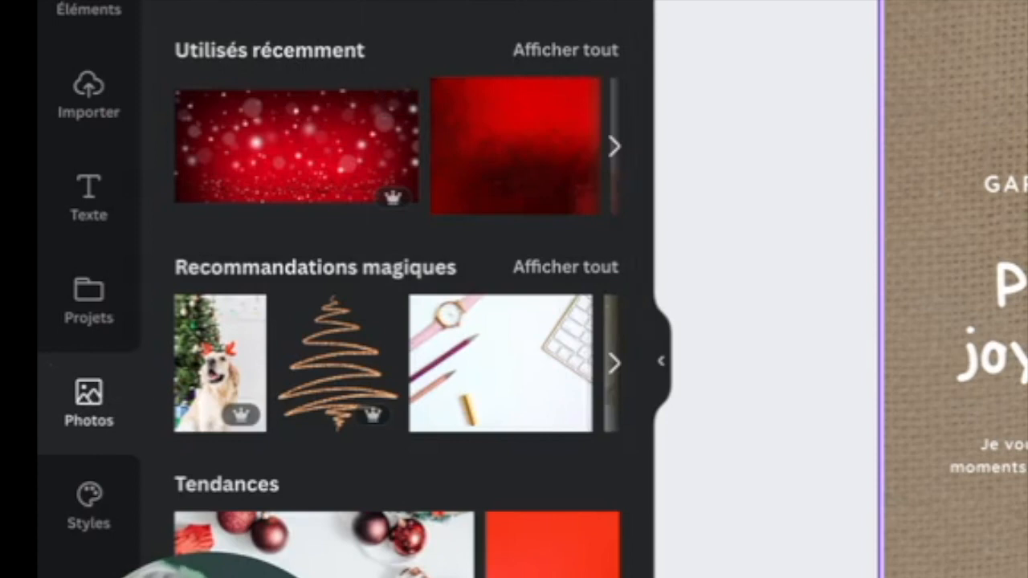
left_click(370, 1)
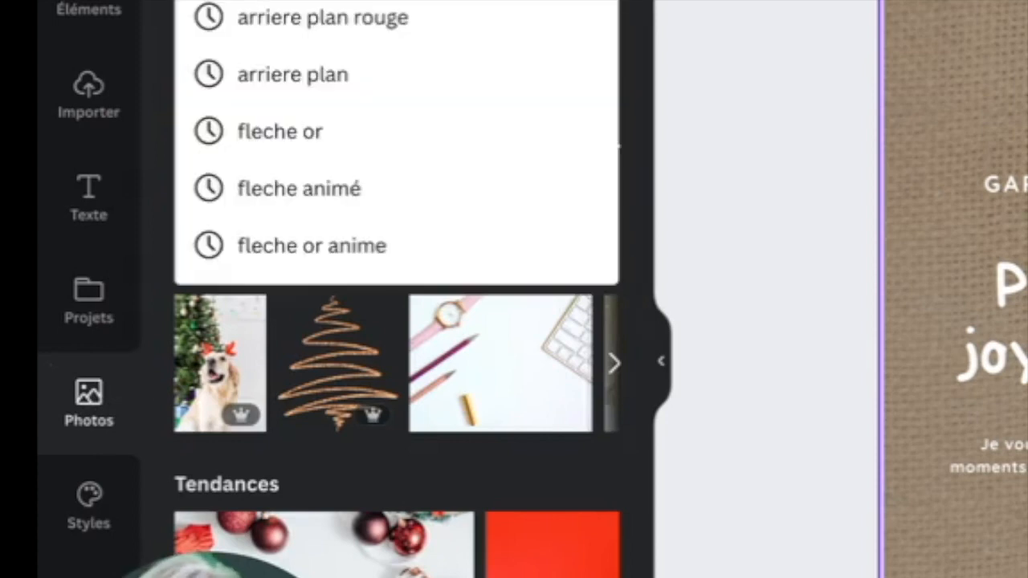
type("ARRIE")
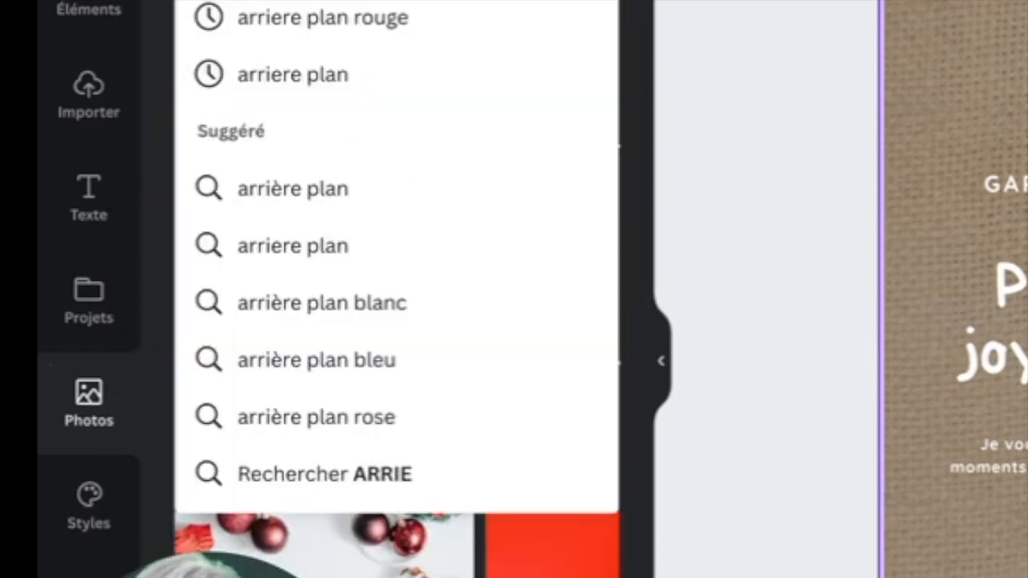
key("BackSpace")
type("ÈRE PLAN")
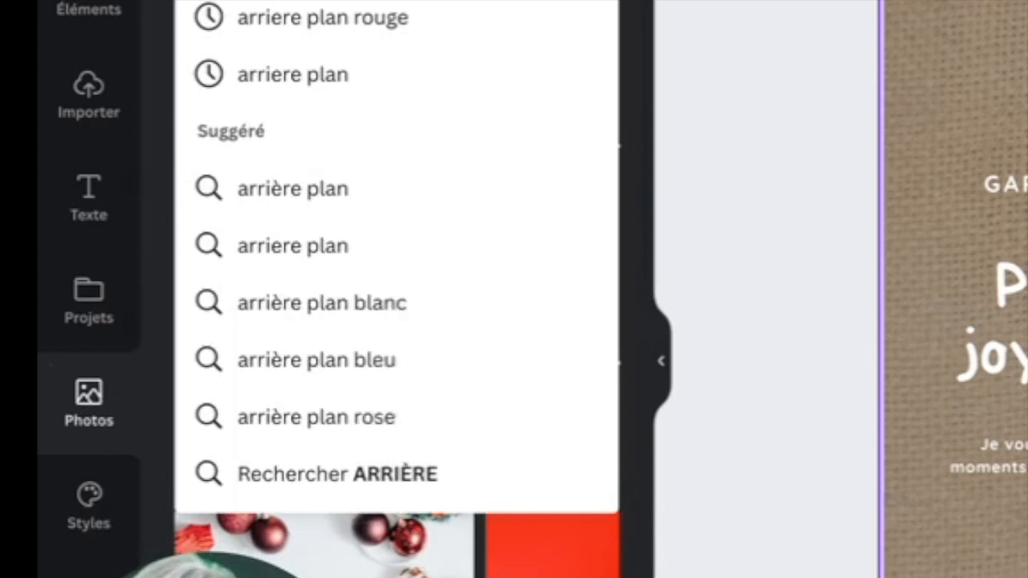
type("D")
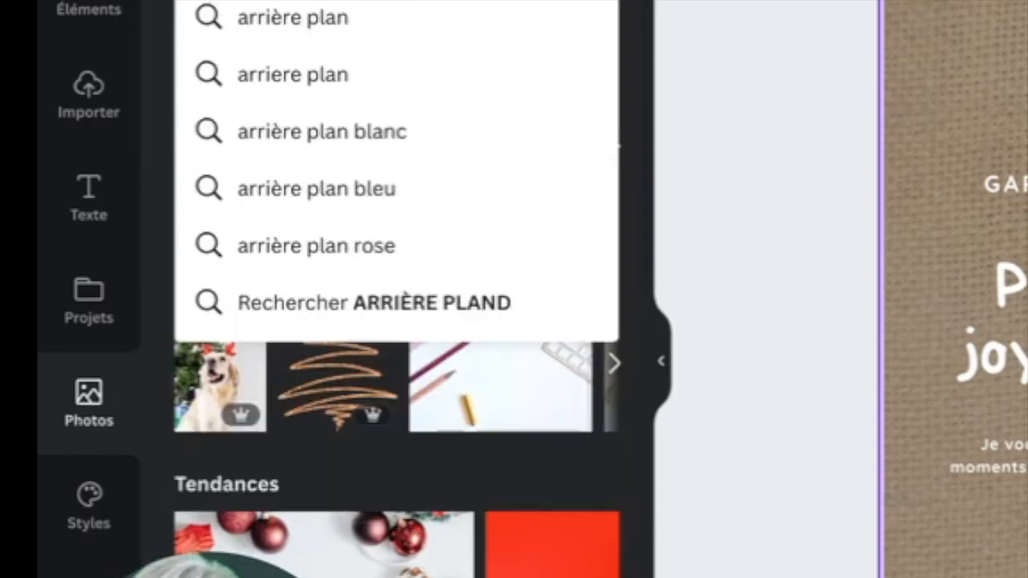
key("BackSpace")
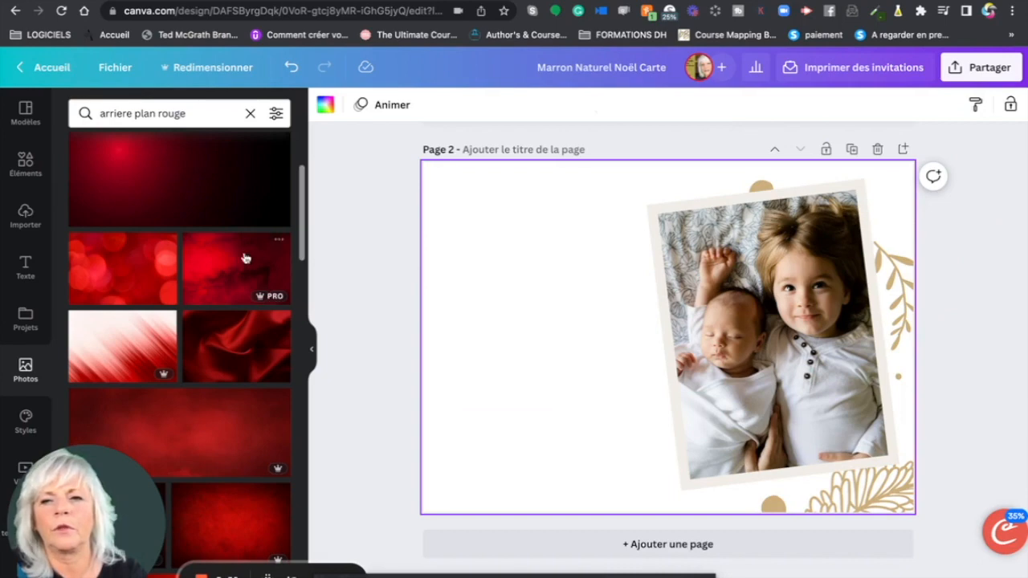
Try the red photo with blurred light circles as the background of page 2.
left_click_drag(145, 264, 449, 259)
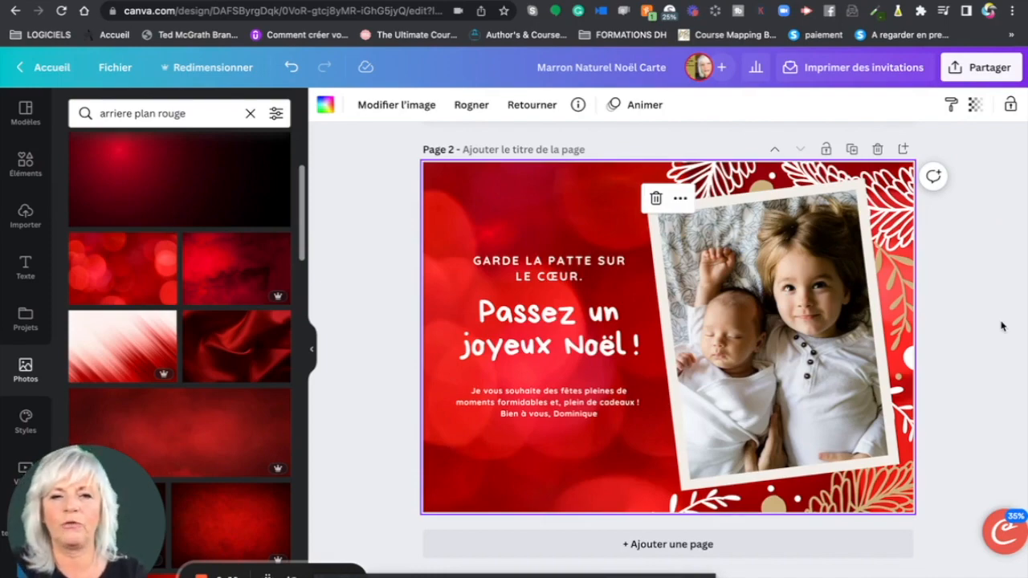
left_click(1001, 325)
scroll(1002, 325, "up", 5)
scroll(1002, 325, "down", 3)
scroll(1002, 325, "down", 1)
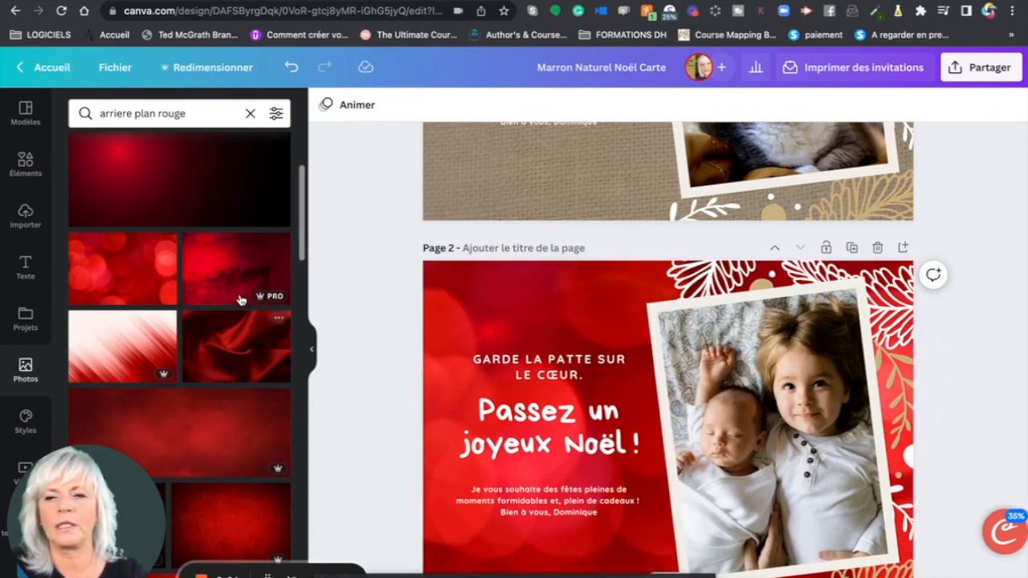
Find the sparkling red photo with white light specks and set it as the page 2 background.
scroll(145, 300, "down", 5)
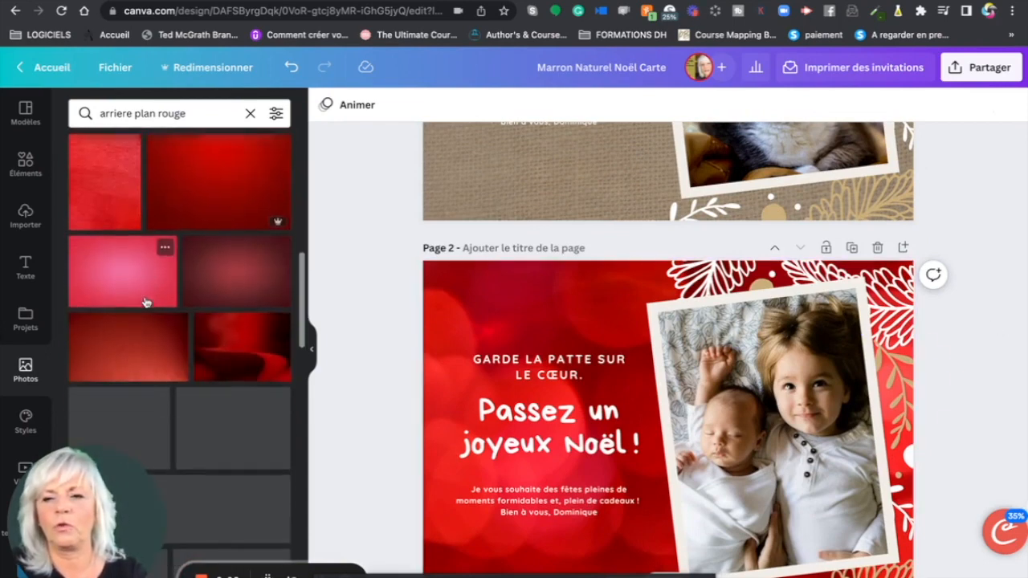
scroll(145, 301, "down", 1)
scroll(145, 302, "down", 3)
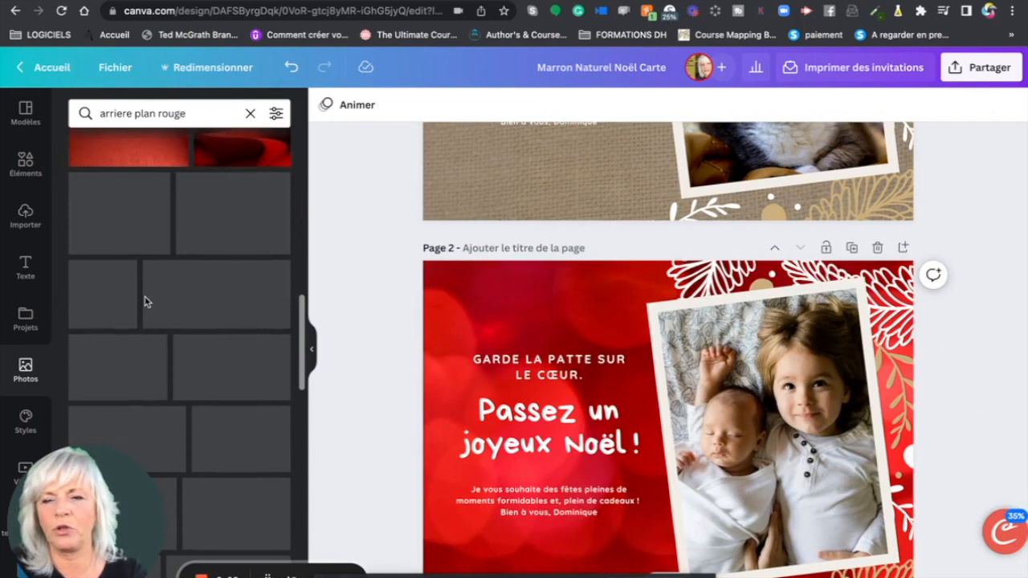
left_click_drag(175, 296, 425, 325)
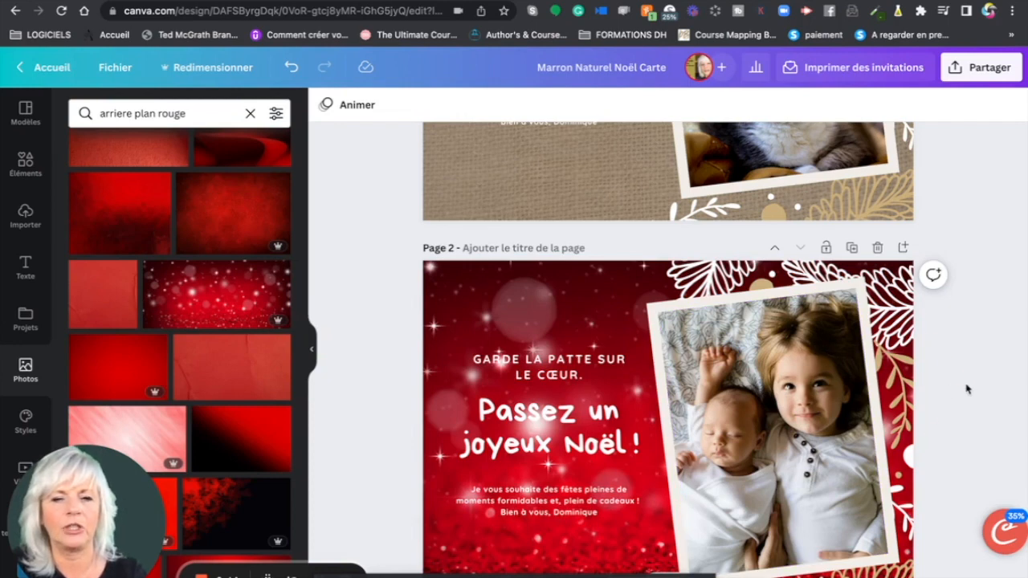
Replace the small line above the "Passez un joyeux Noël !" title with "BONJOUR À TOUS".
scroll(959, 391, "down", 2)
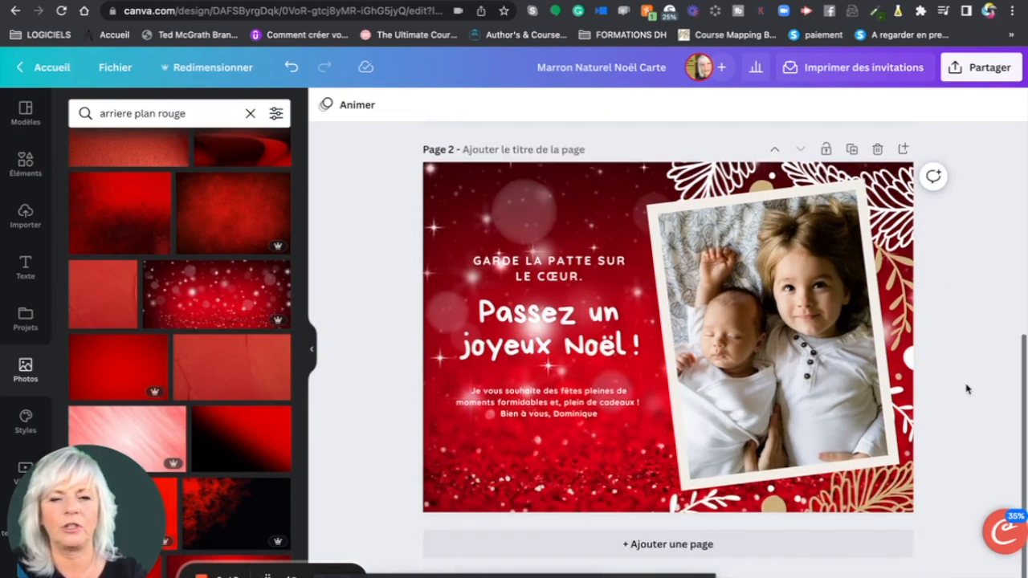
left_click(592, 270)
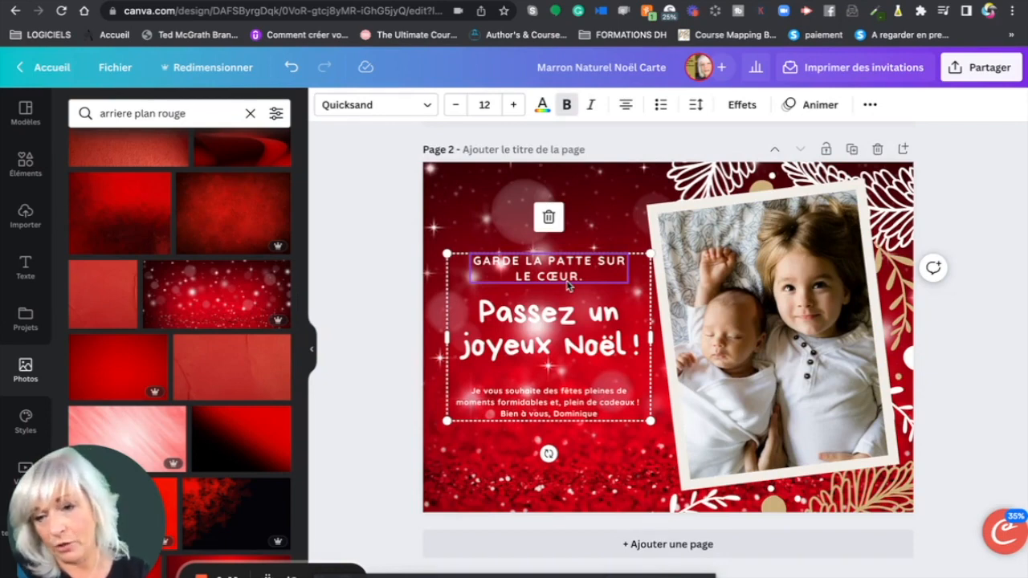
double_click(589, 273)
left_click(588, 275)
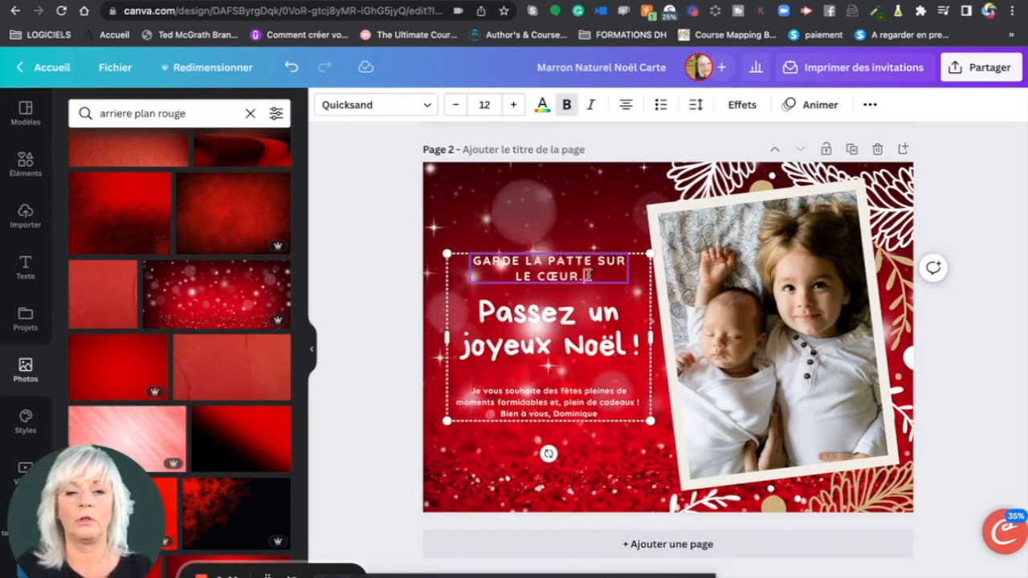
key("BackSpace")
key("BackSpace")
key("BackSpace")
key("BackSpace")
key("BackSpace")
key("BackSpace")
key("BackSpace")
key("BackSpace")
key("BackSpace")
key("BackSpace")
key("BackSpace")
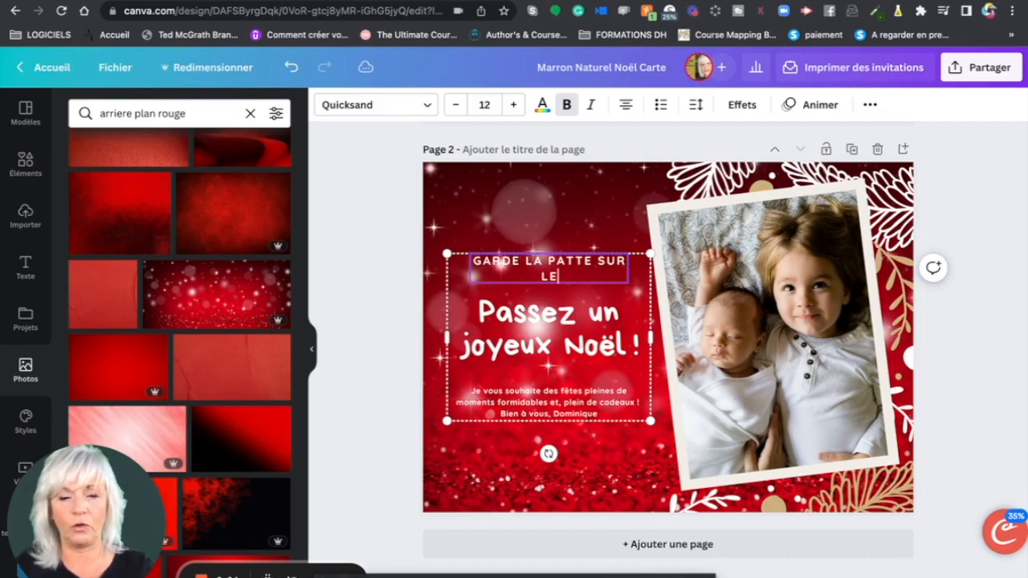
key("BackSpace")
key("BackSpace")
key("BackSpace")
key("BackSpace")
key("BackSpace")
key("BackSpace")
key("BackSpace")
key("BackSpace")
key("BackSpace")
key("BackSpace")
key("BackSpace")
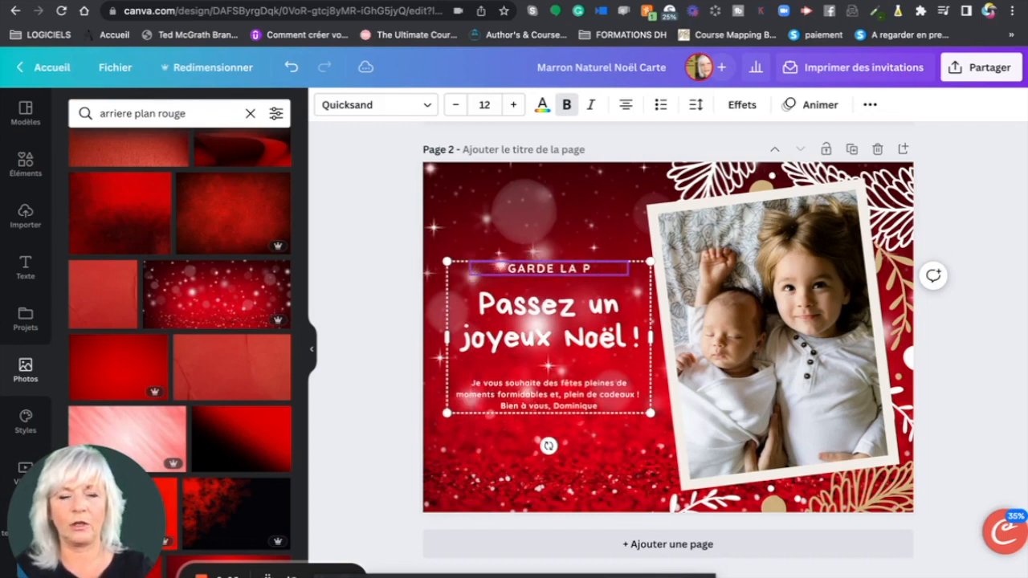
key("BackSpace")
key("BackSpace")
key("BackSpace")
key("BackSpace")
key("BackSpace")
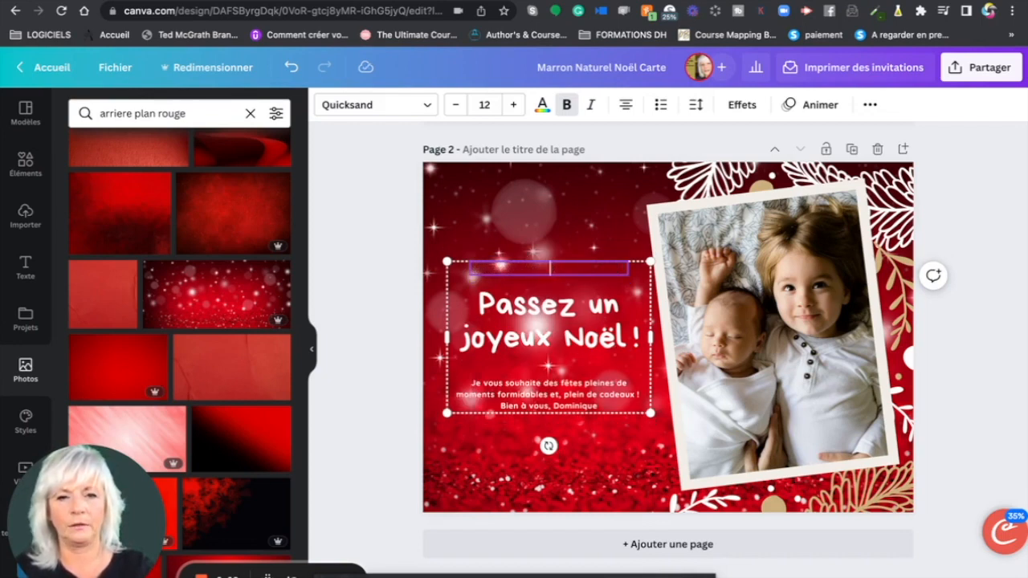
type("BONJOUR ")
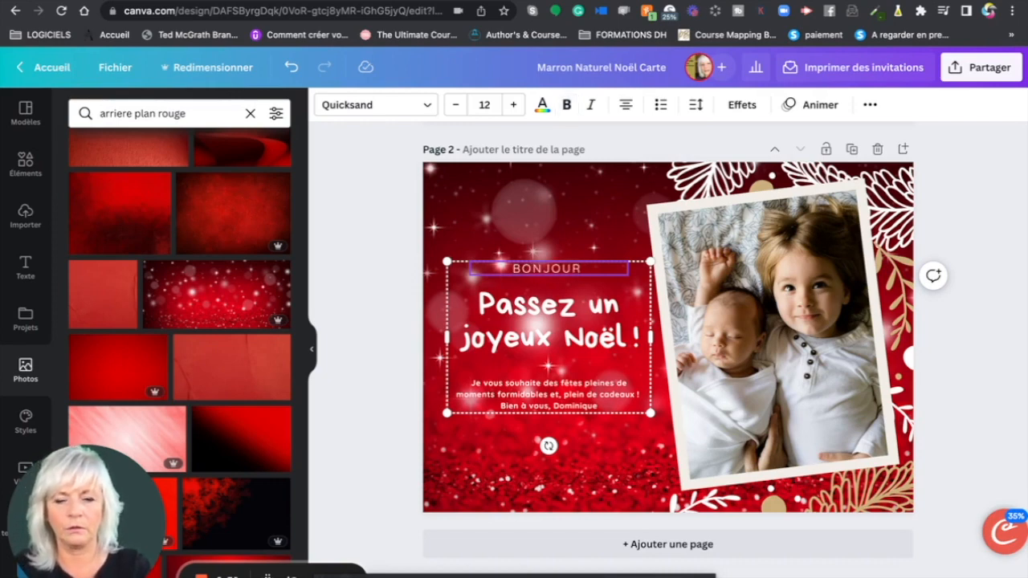
type("À ")
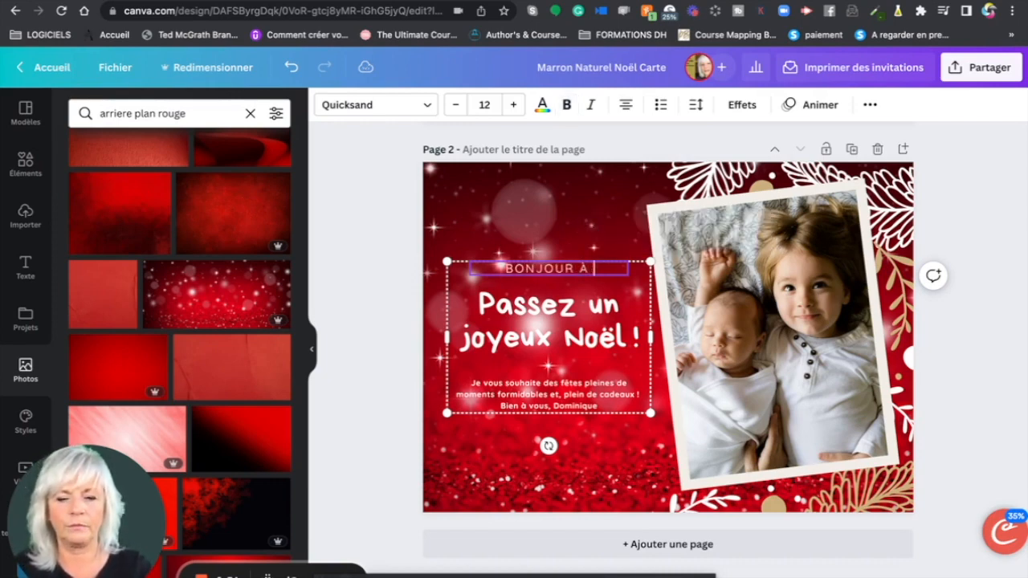
type("TOUS")
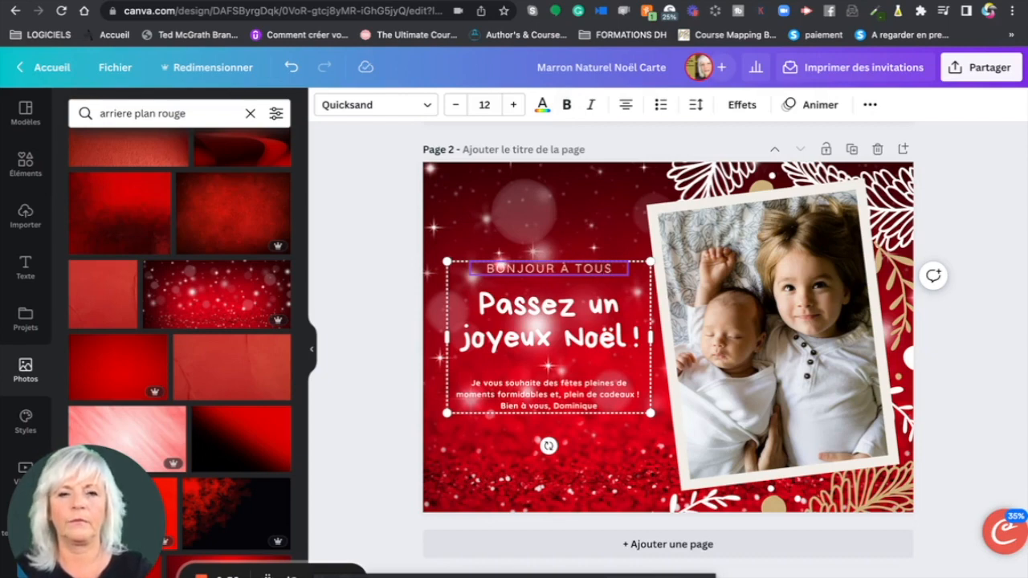
Make the whole "BONJOUR À TOUS" line bold.
left_click(566, 104)
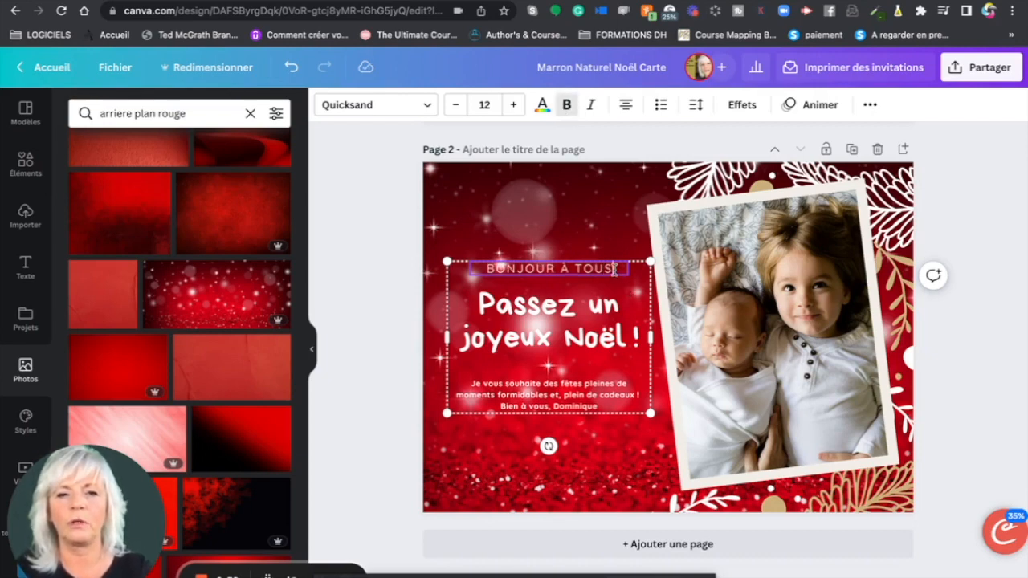
left_click_drag(617, 268, 486, 267)
left_click(566, 105)
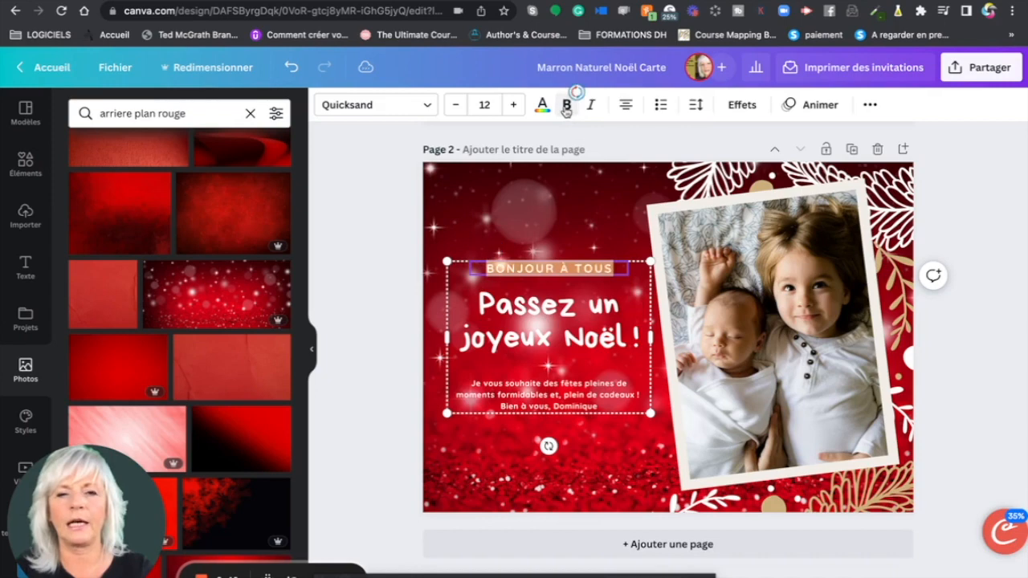
left_click(391, 238)
Set the "Passez un joyeux Noël !" title in Georgia Bold and slightly enlarge the whole text group.
left_click(550, 278)
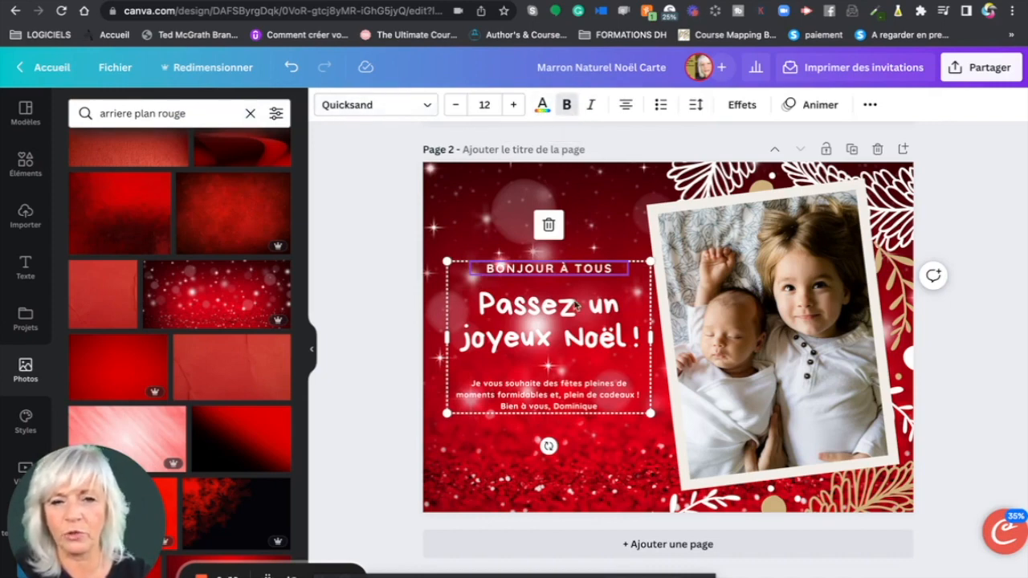
left_click(590, 326)
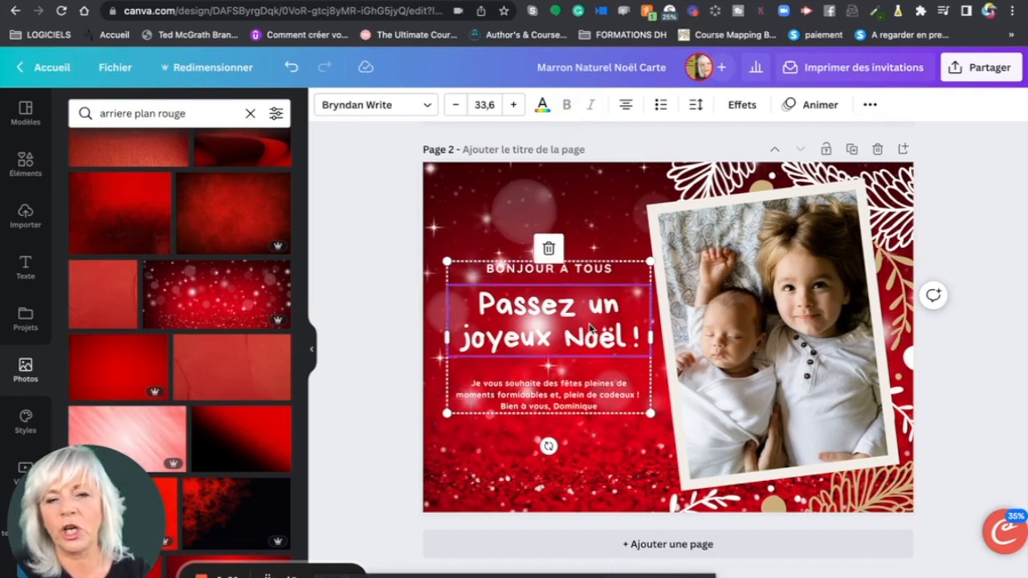
left_click(427, 106)
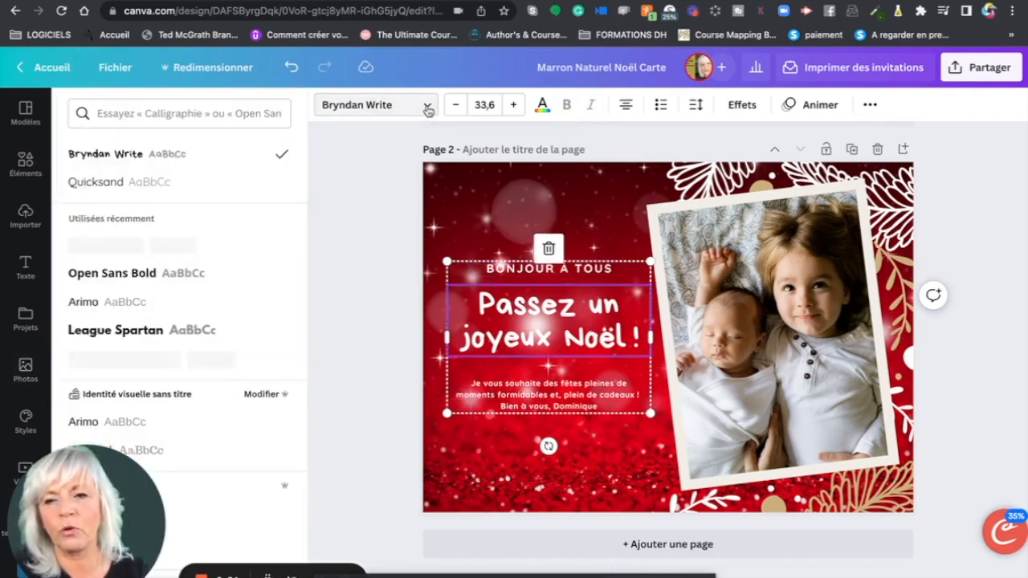
scroll(233, 302, "down", 2)
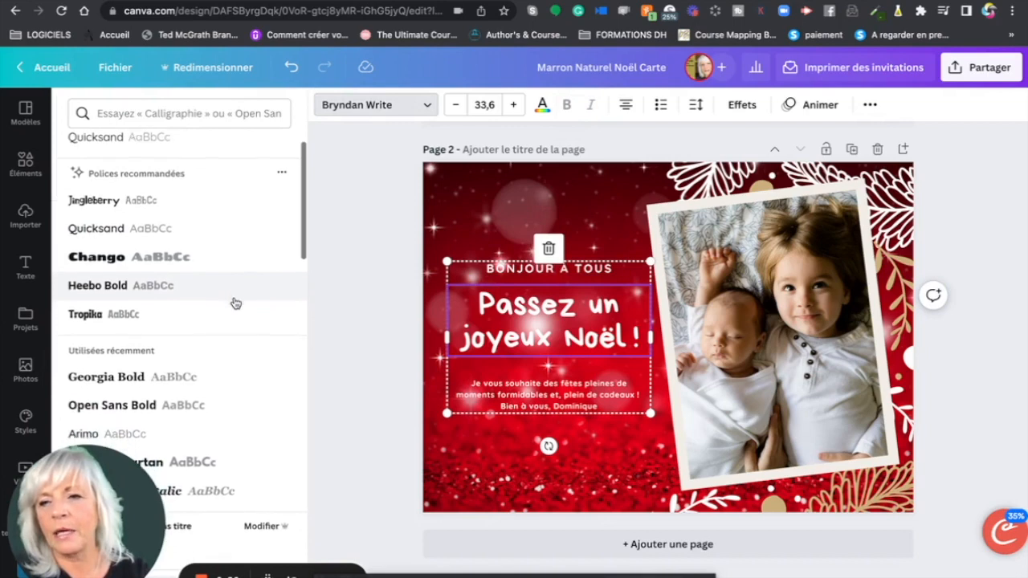
scroll(234, 302, "down", 1)
left_click(110, 241)
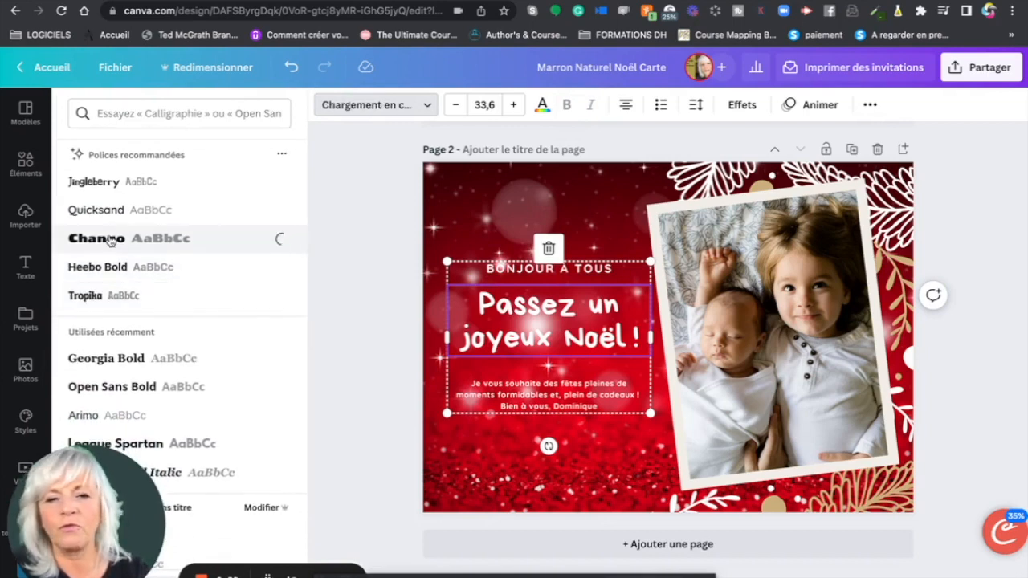
scroll(161, 289, "down", 2)
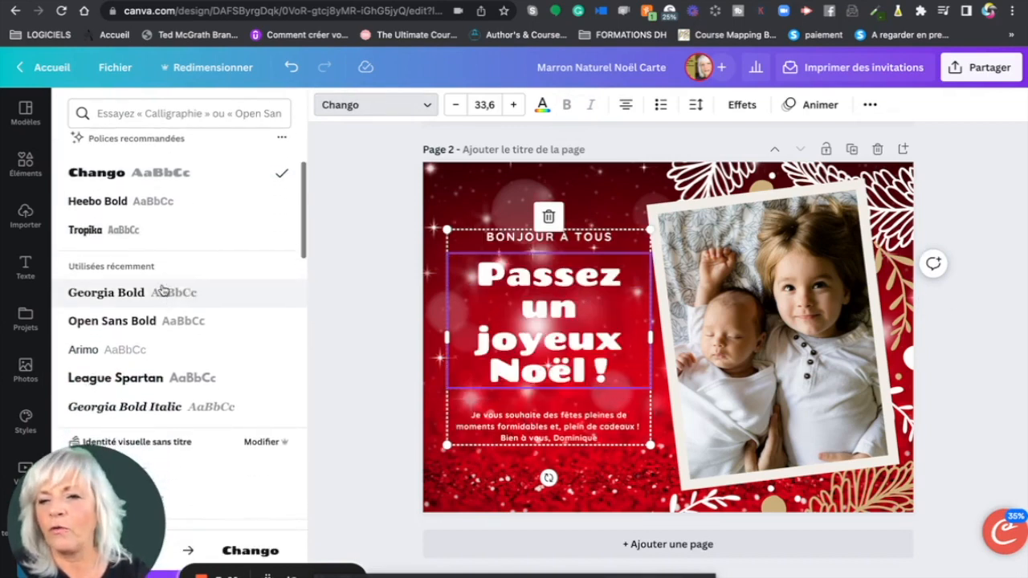
left_click(127, 297)
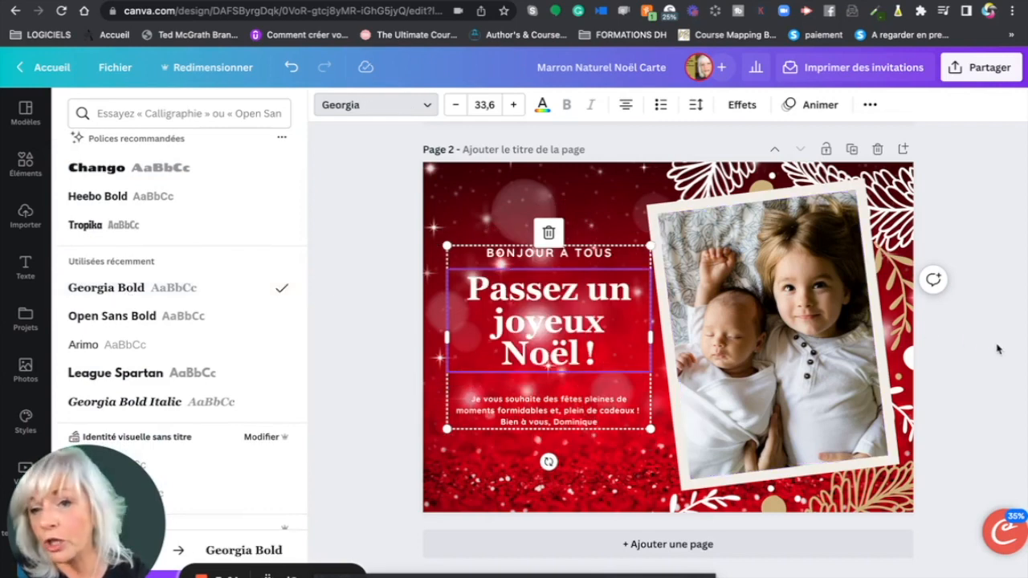
left_click_drag(444, 241, 429, 230)
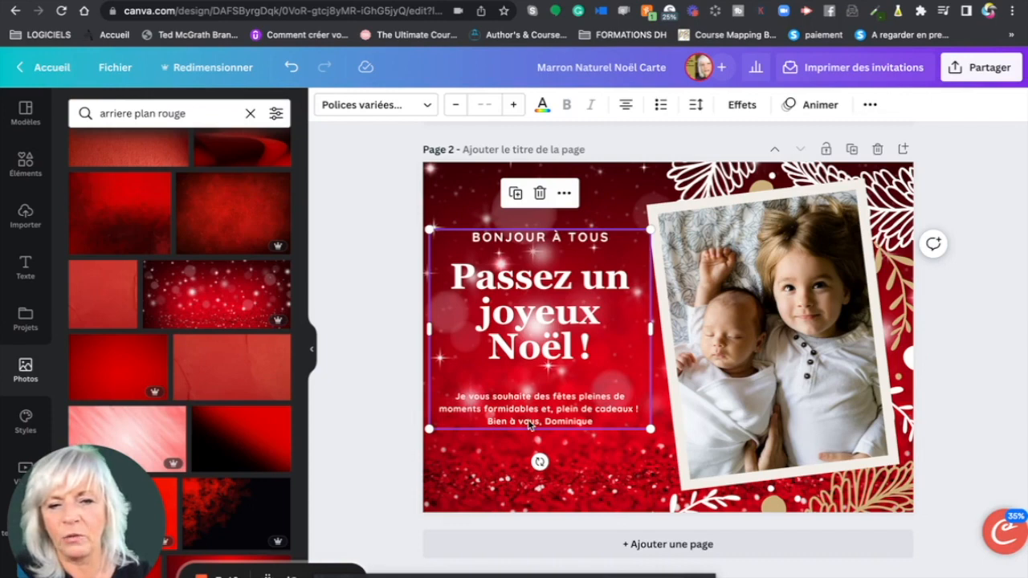
Delete the signer's first name after "Bien à vous," in the greeting message and start a new line below it.
left_click(595, 421)
left_click(595, 421)
left_click(595, 421)
key("BackSpace")
key("BackSpace")
key("BackSpace")
key("BackSpace")
key("BackSpace")
key("BackSpace")
key("BackSpace")
key("BackSpace")
key("BackSpace")
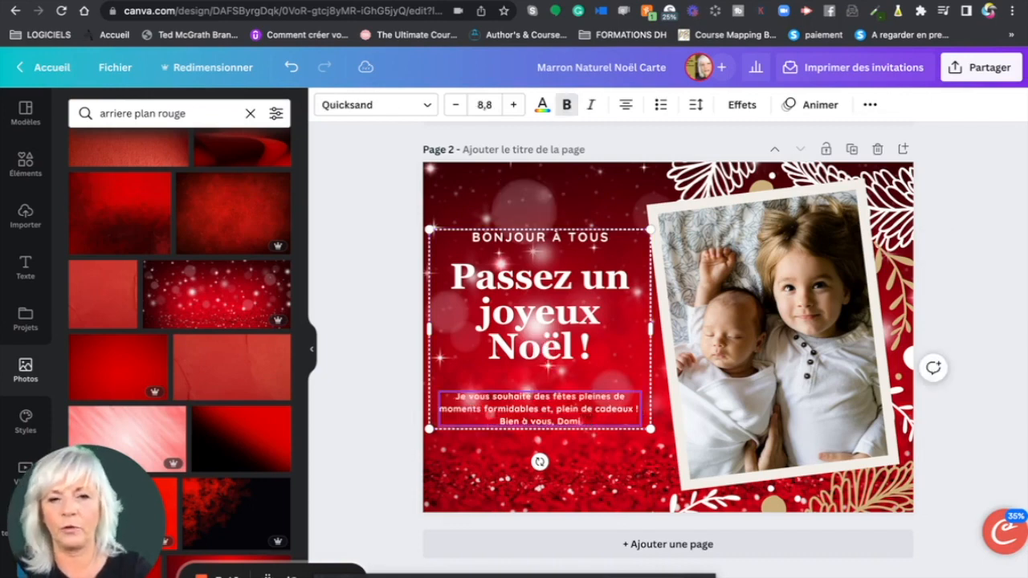
key("Return")
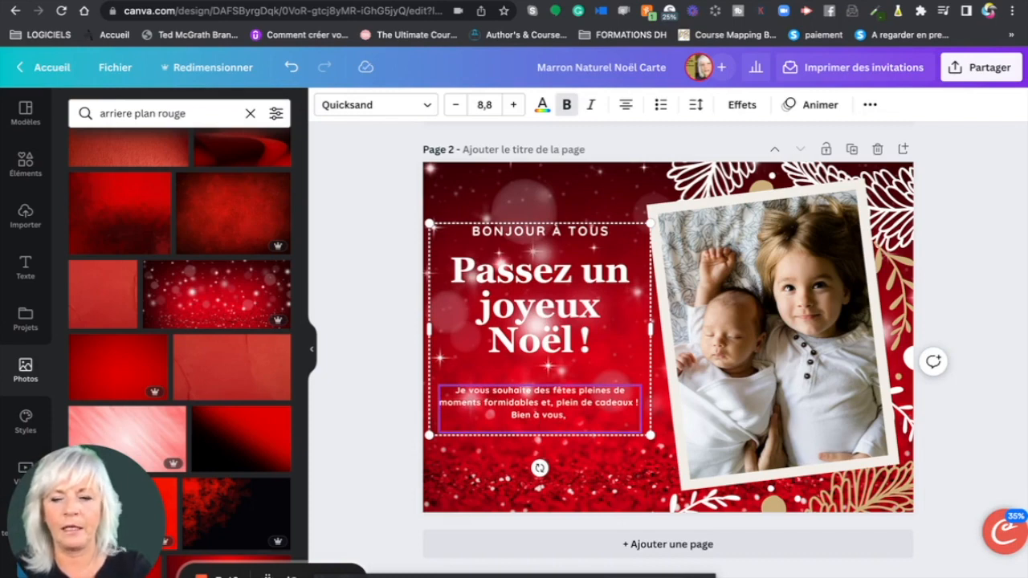
type("FAMILLE")
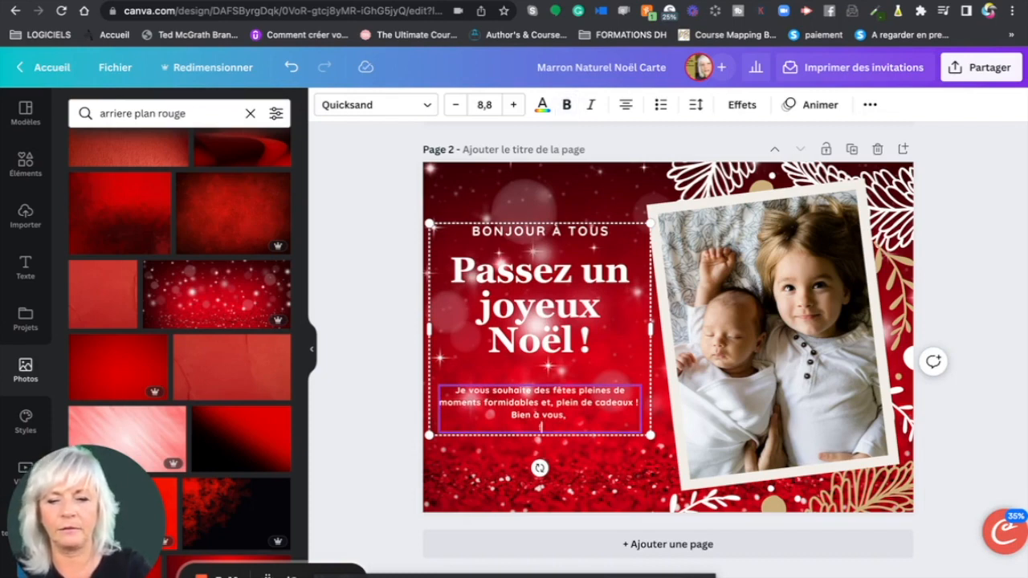
type(" TRE")
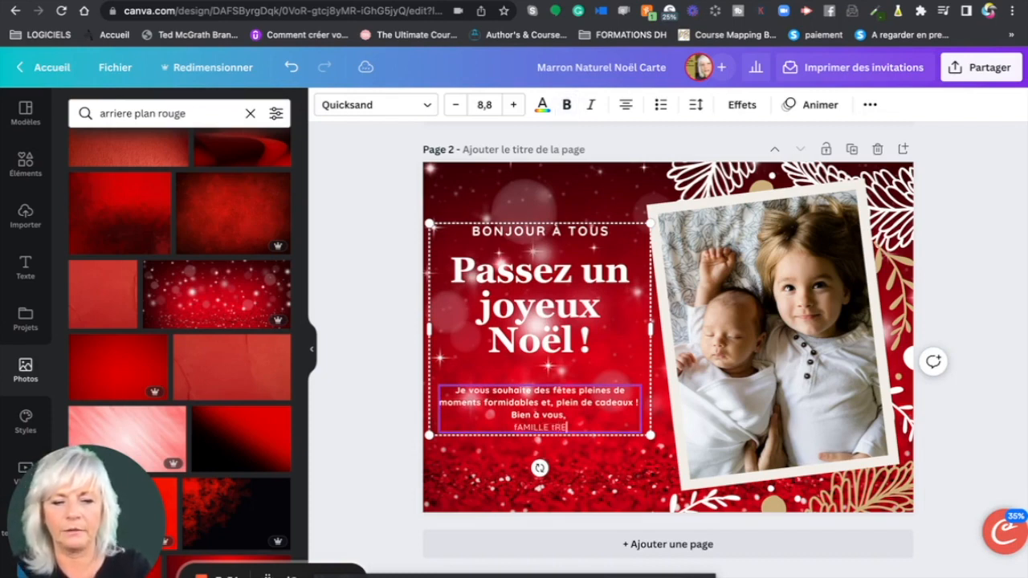
type("MBLAY")
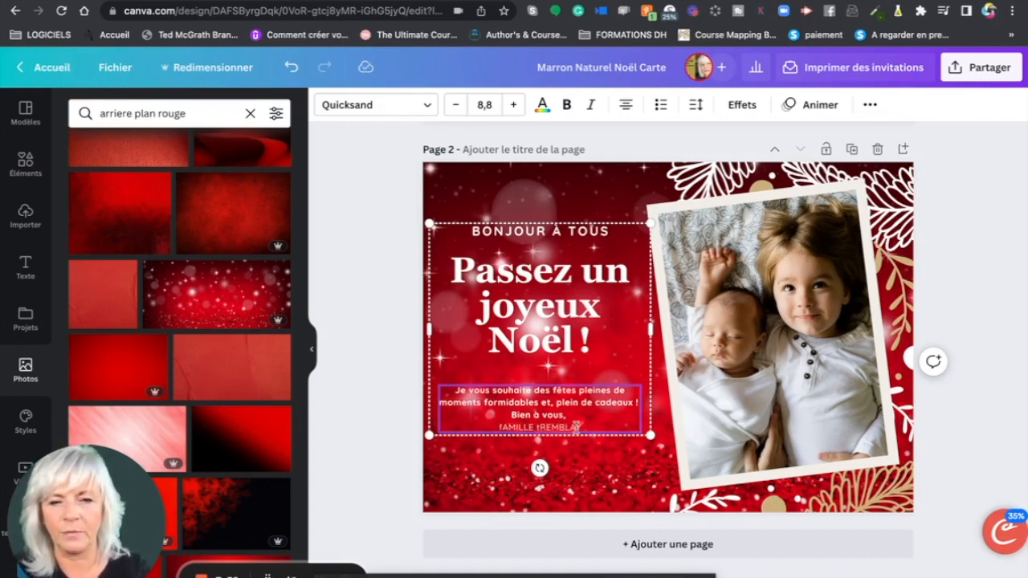
key("BackSpace")
key("BackSpace")
key("BackSpace")
key("BackSpace")
key("BackSpace")
key("BackSpace")
key("BackSpace")
key("BackSpace")
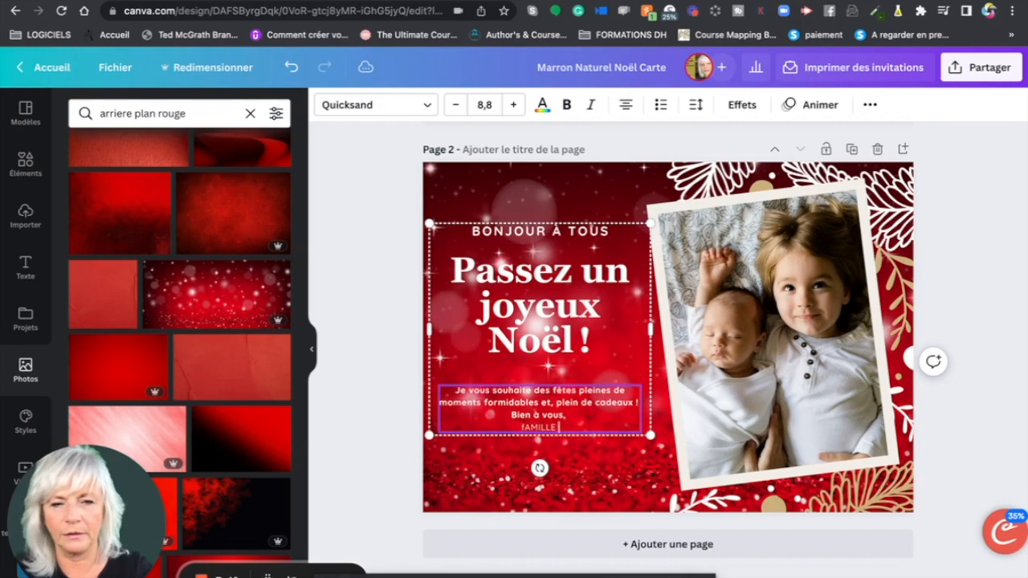
Sign the greeting in bold with "Famille" followed by the family's surname on the line below "Bien à vous,".
key("ctrl+b")
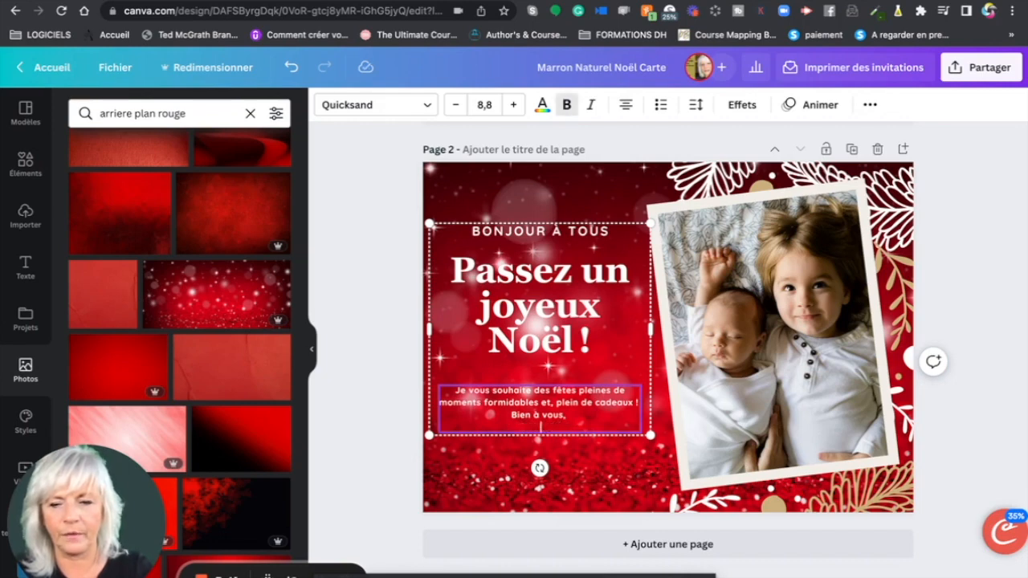
type("Famille ")
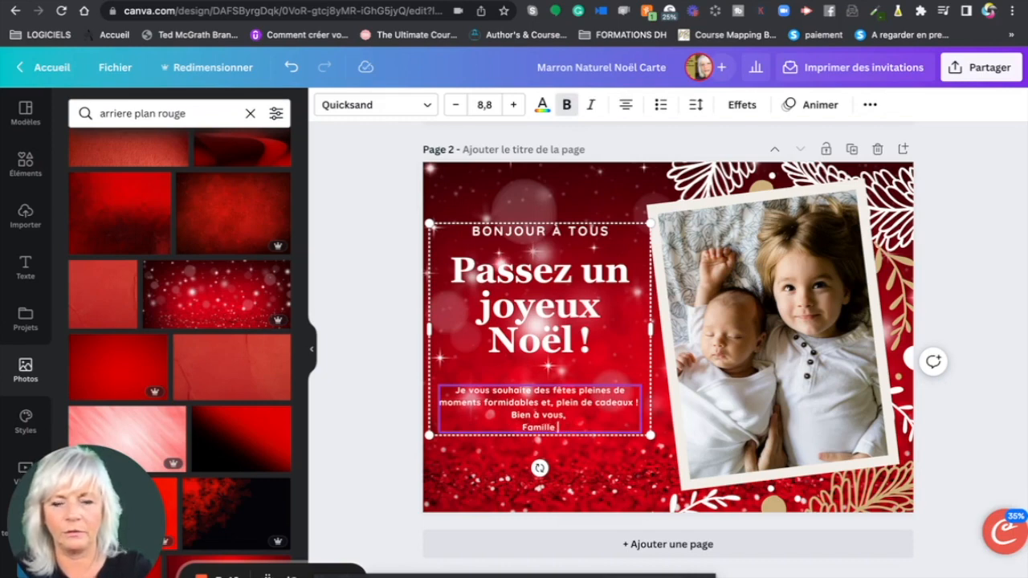
type("Tre")
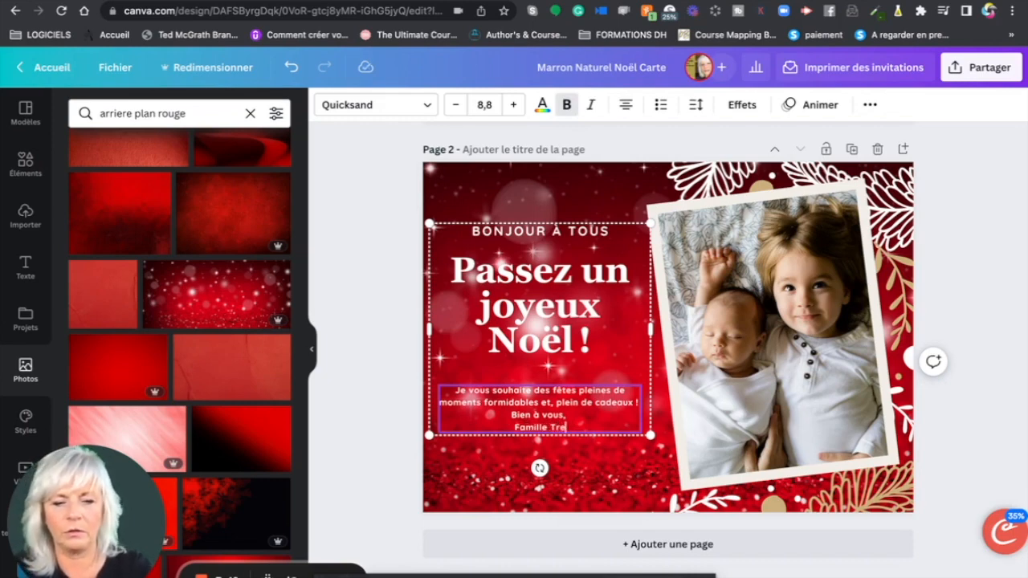
type("mblay")
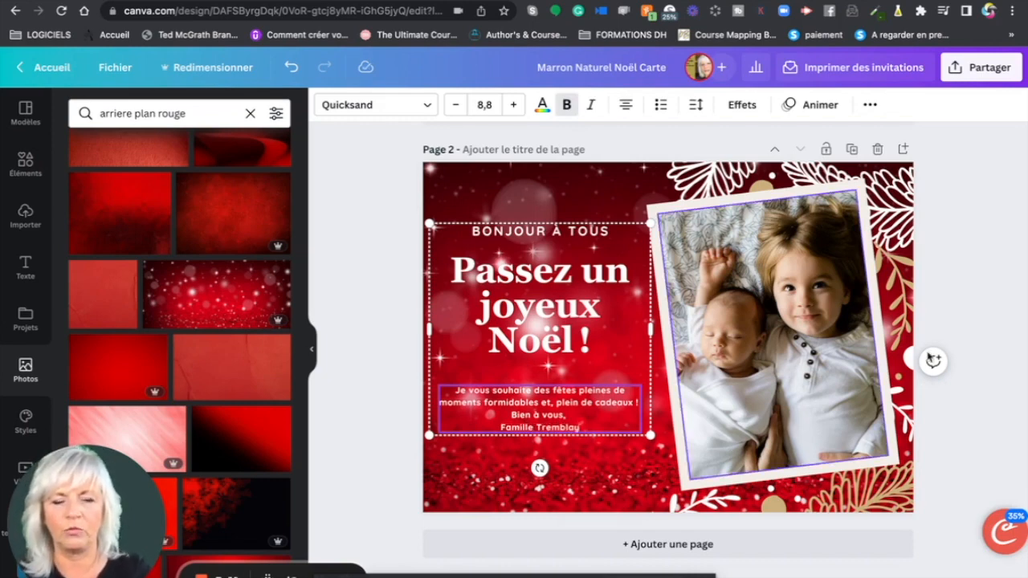
left_click(978, 320)
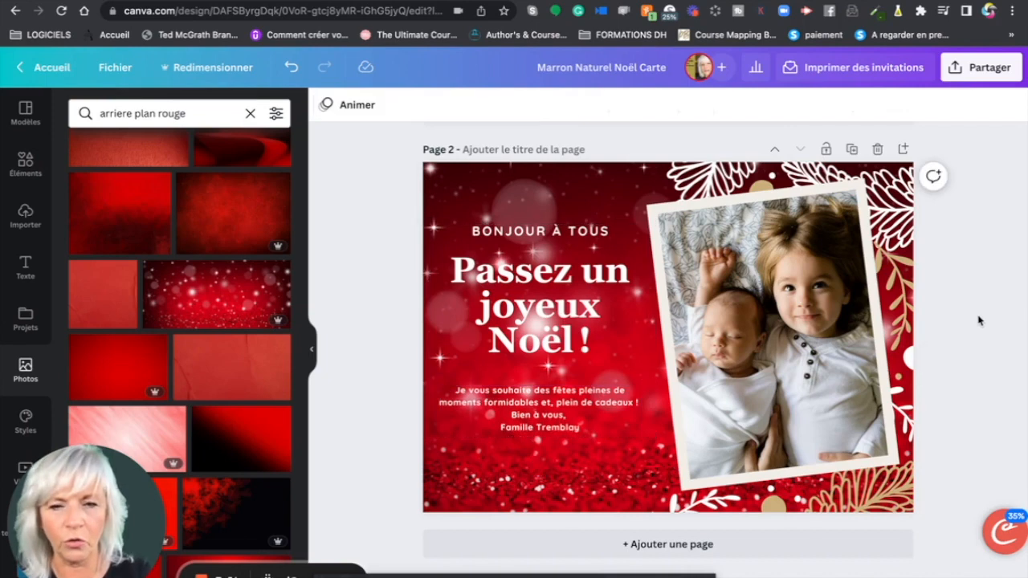
Increase the greeting message's font size to 9,8.
left_click(546, 428)
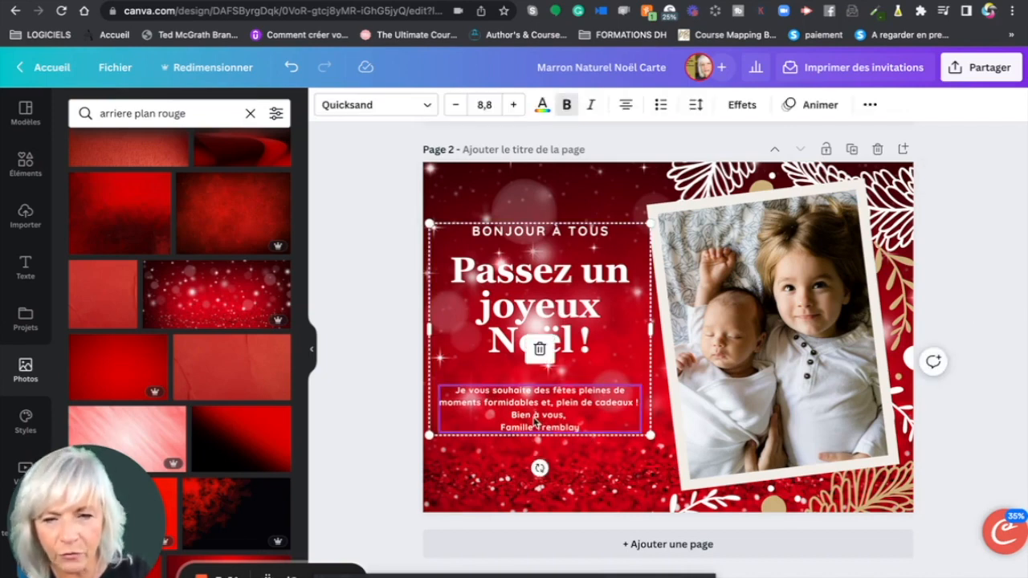
left_click(511, 105)
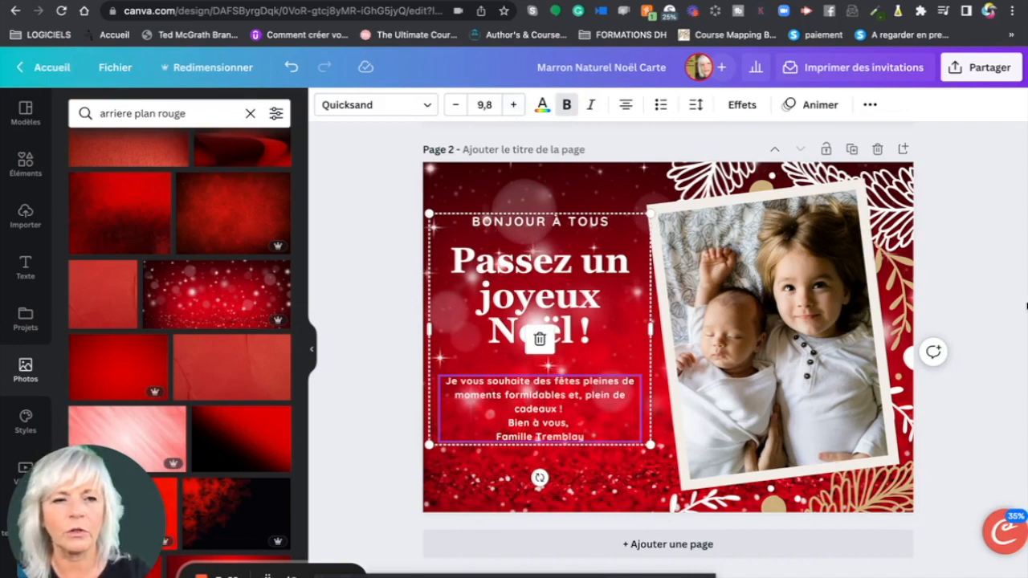
left_click(1016, 302)
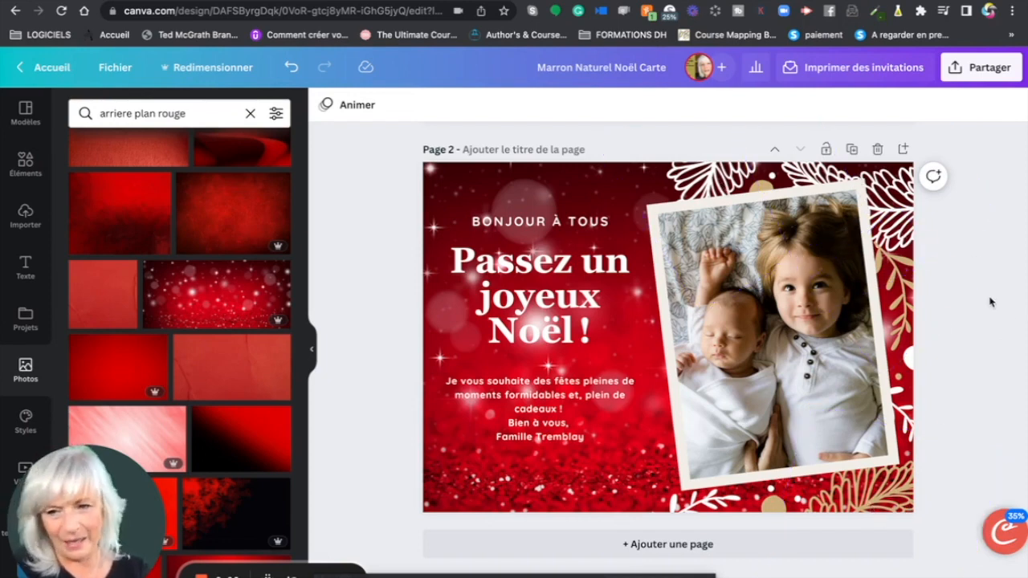
Move the white leaf ornament from above the photo to the upper-left corner of the page 2 card.
left_click(874, 499)
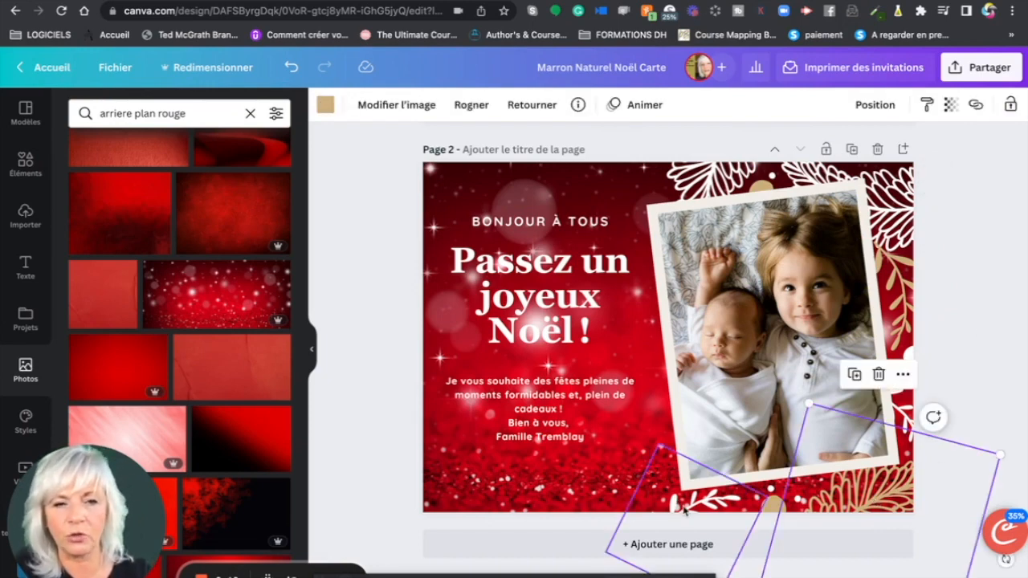
left_click_drag(719, 201, 430, 219)
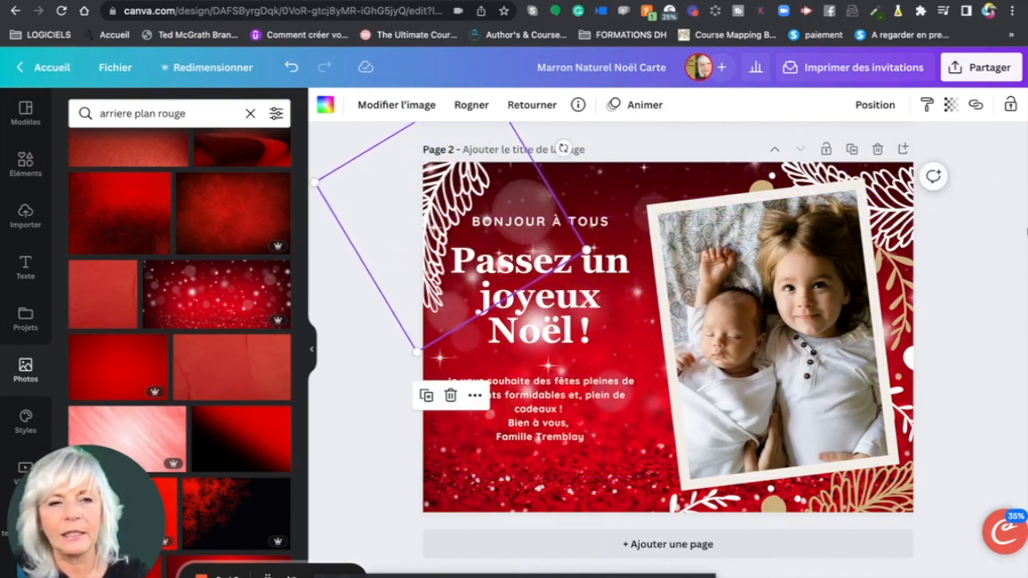
key("Escape")
left_click(465, 196)
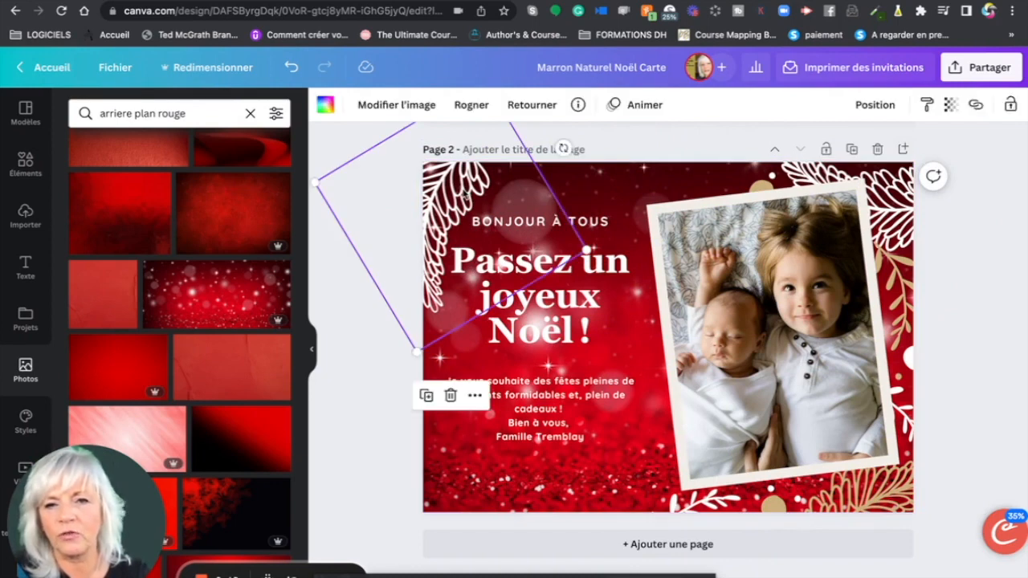
Recolour the leaf ornament in the card's upper-left corner with the medium grey from the children's photo colours.
left_click(325, 104)
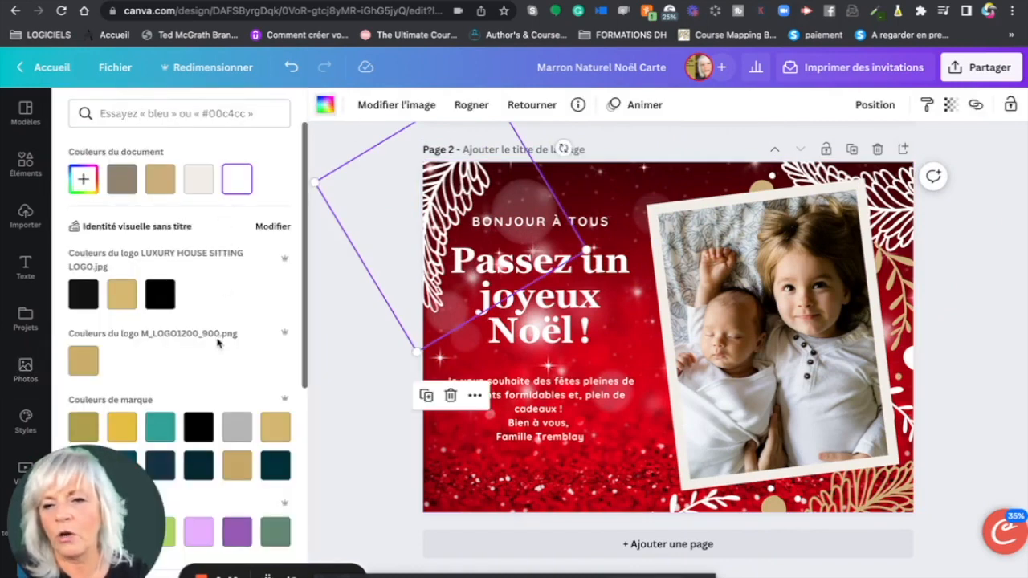
scroll(218, 337, "down", 5)
scroll(218, 337, "down", 2)
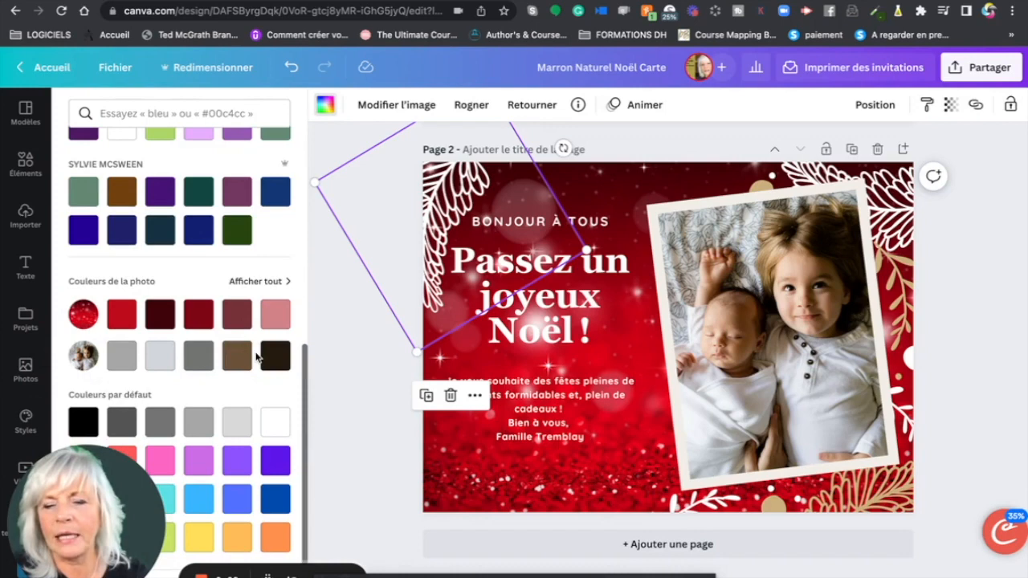
left_click(160, 356)
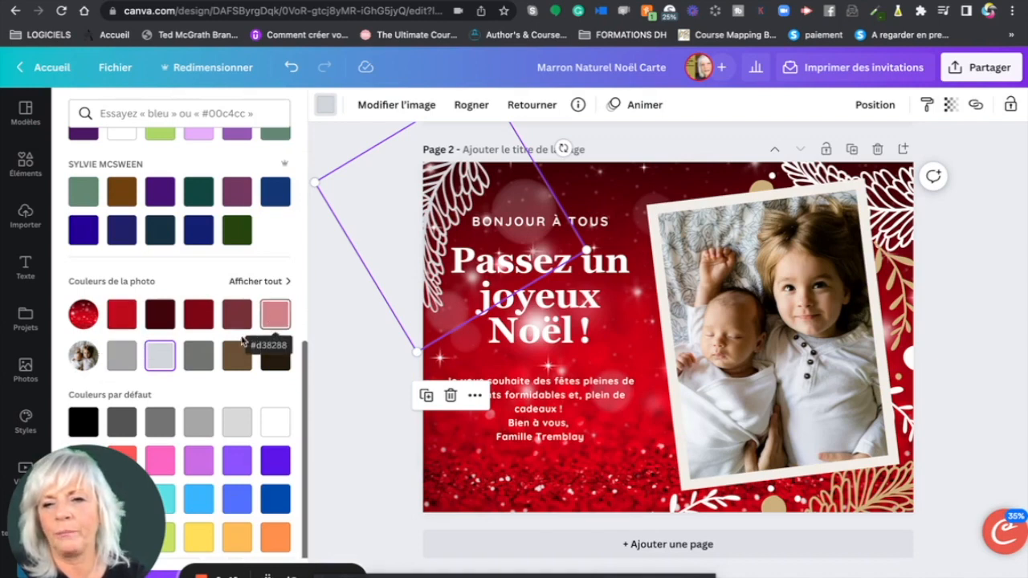
left_click(118, 363)
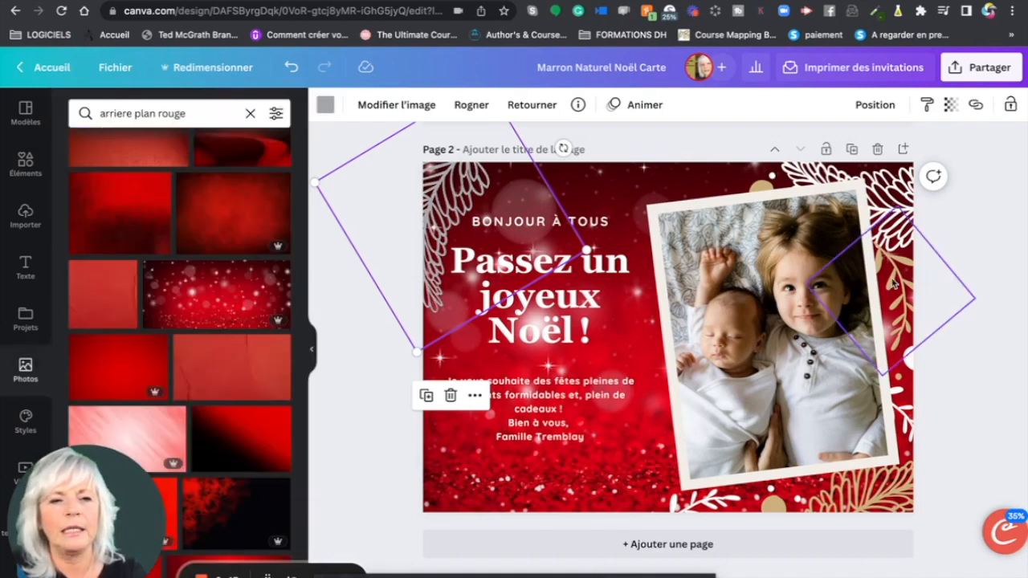
Recolour the gold branch beside the photo's right edge with the light grey from the children's photo colours.
left_click(893, 281)
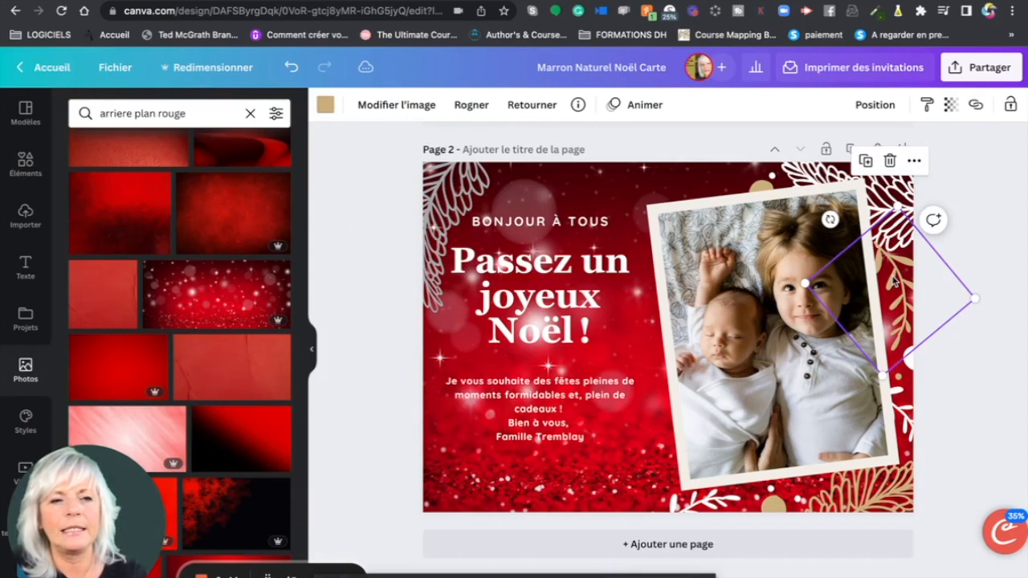
left_click(325, 105)
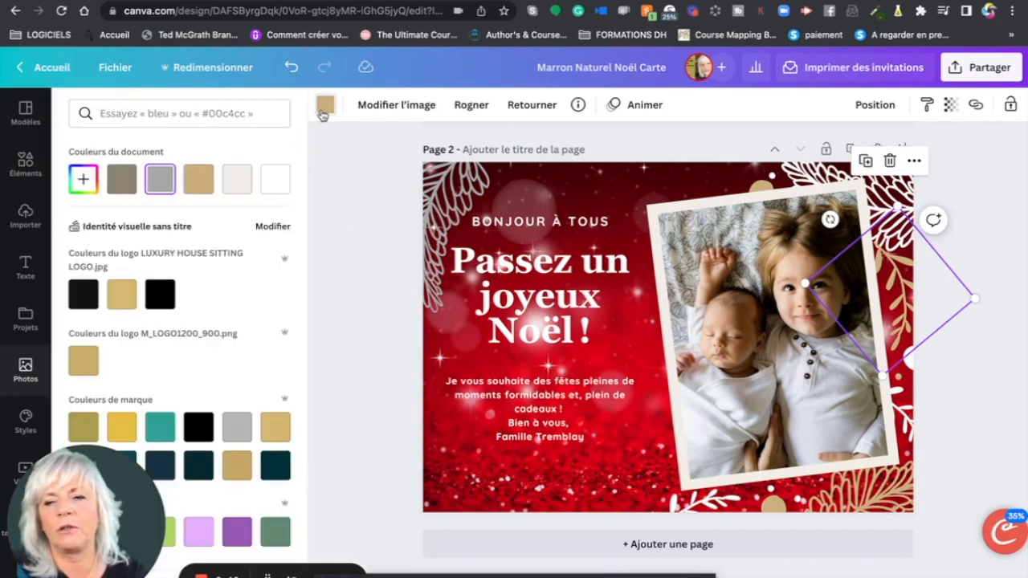
scroll(171, 310, "down", 5)
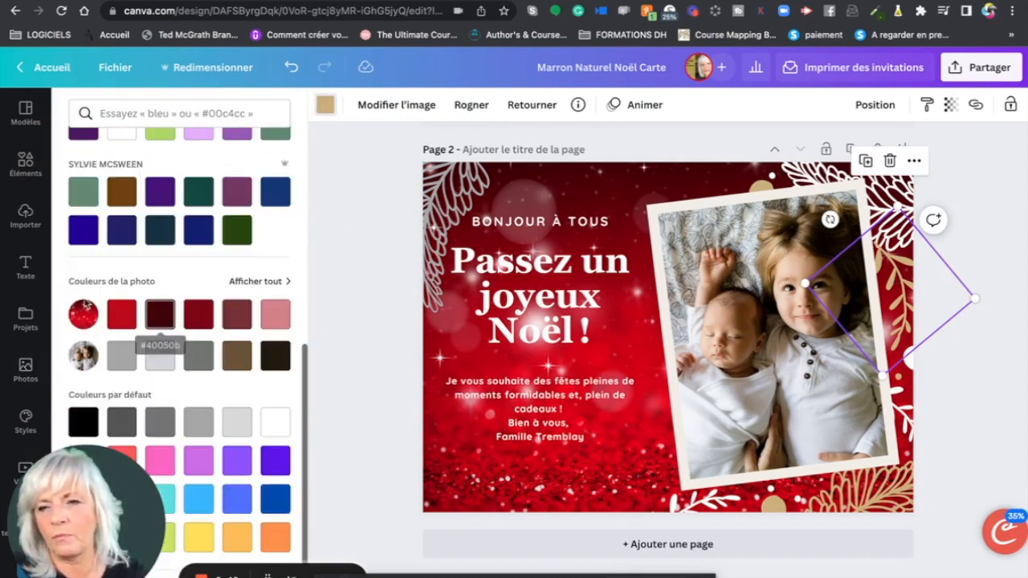
left_click(159, 356)
Recolour the gold leaf ornament in the card's lower-right corner with the light grey from the children's photo colours.
left_click(880, 488)
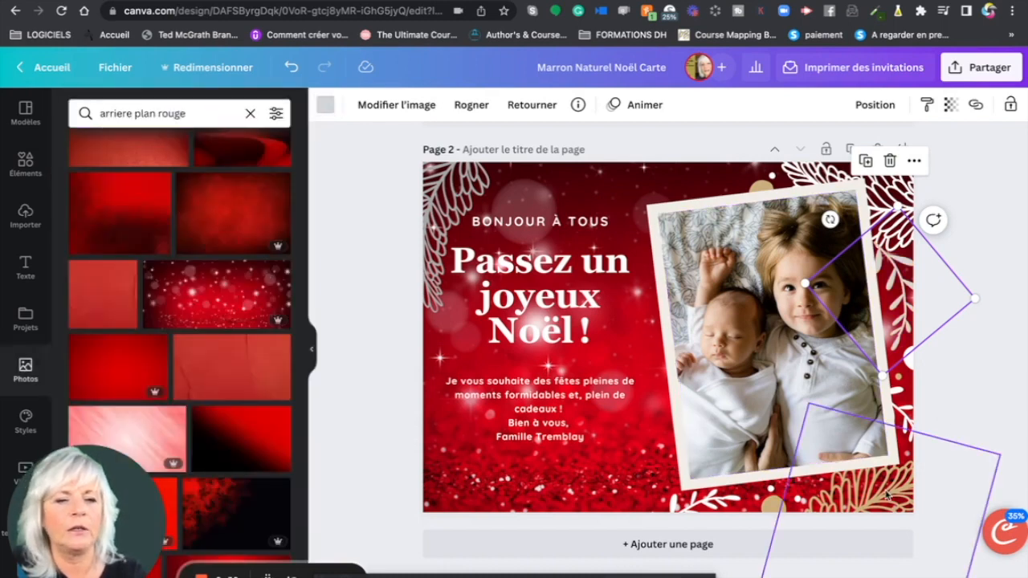
left_click(325, 105)
scroll(209, 338, "down", 5)
scroll(199, 376, "down", 1)
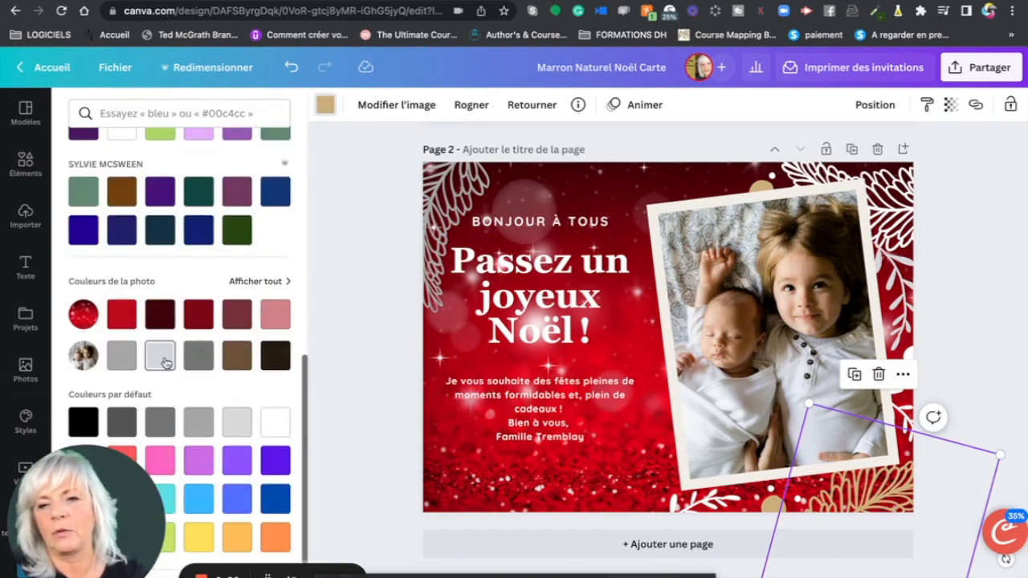
left_click(160, 356)
Recolour the gold dot below the photo with the medium grey from the document colours.
left_click(783, 505)
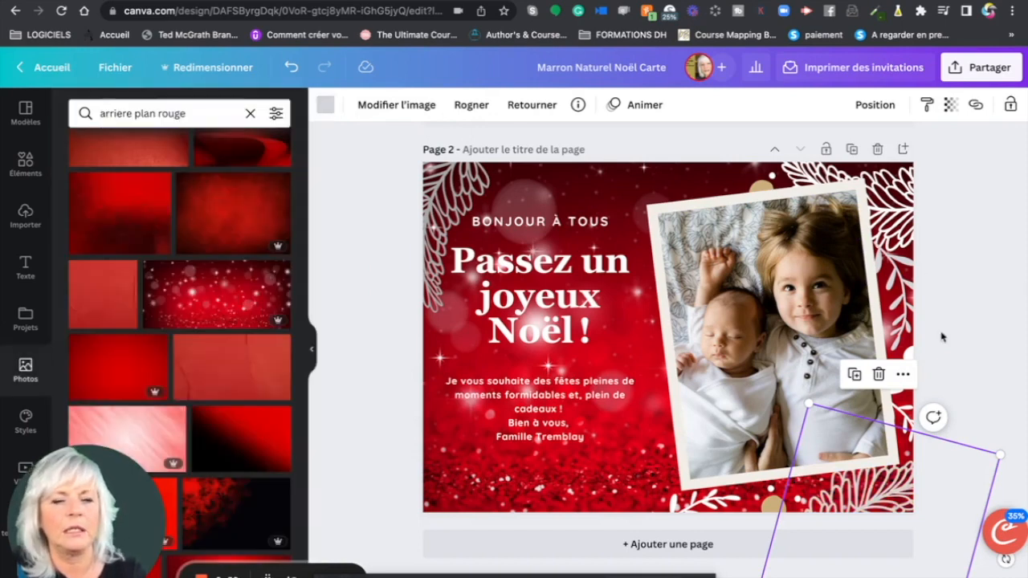
left_click(775, 505)
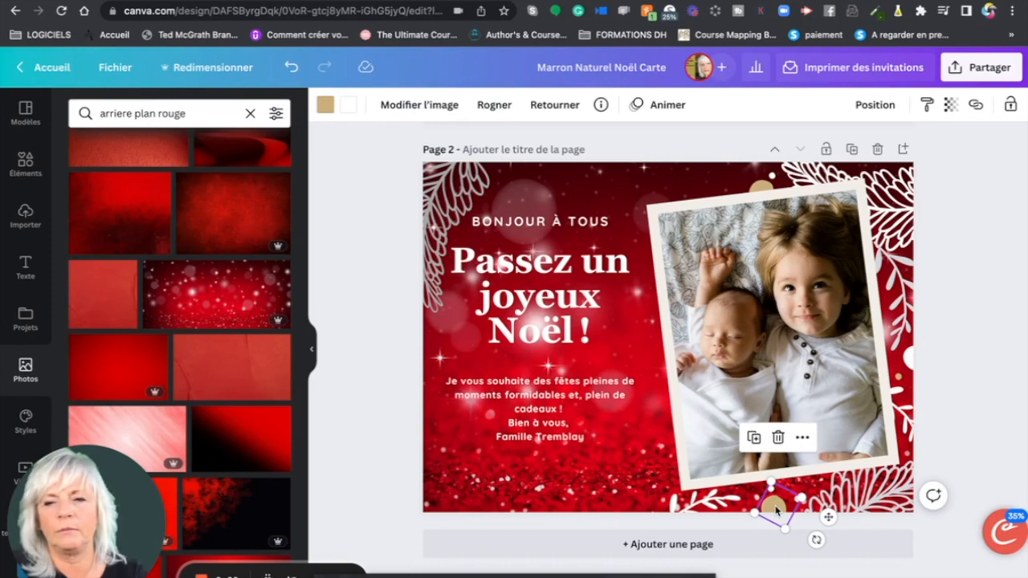
left_click(326, 104)
scroll(188, 361, "down", 1)
scroll(189, 362, "up", 1)
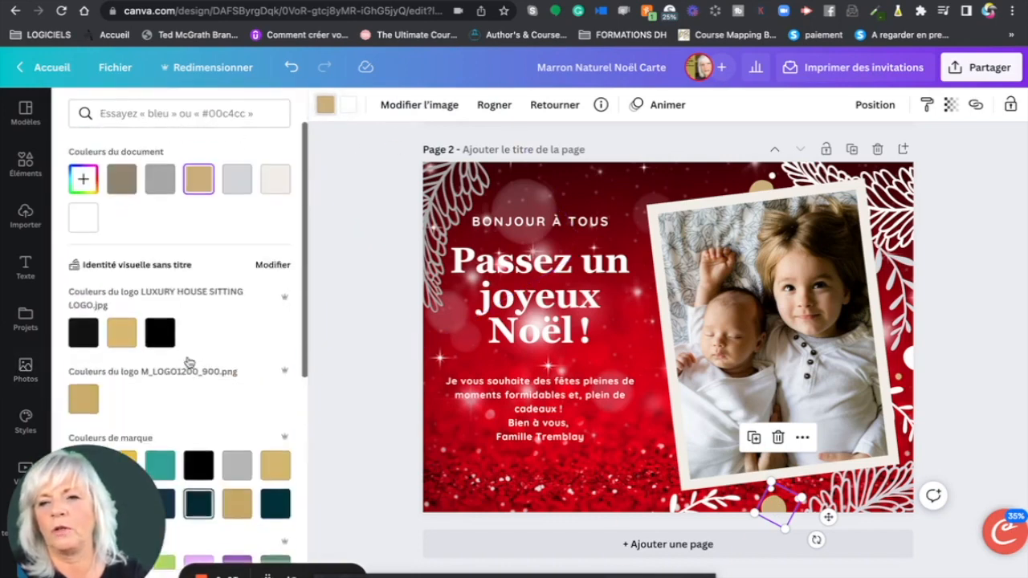
left_click(160, 178)
left_click(996, 285)
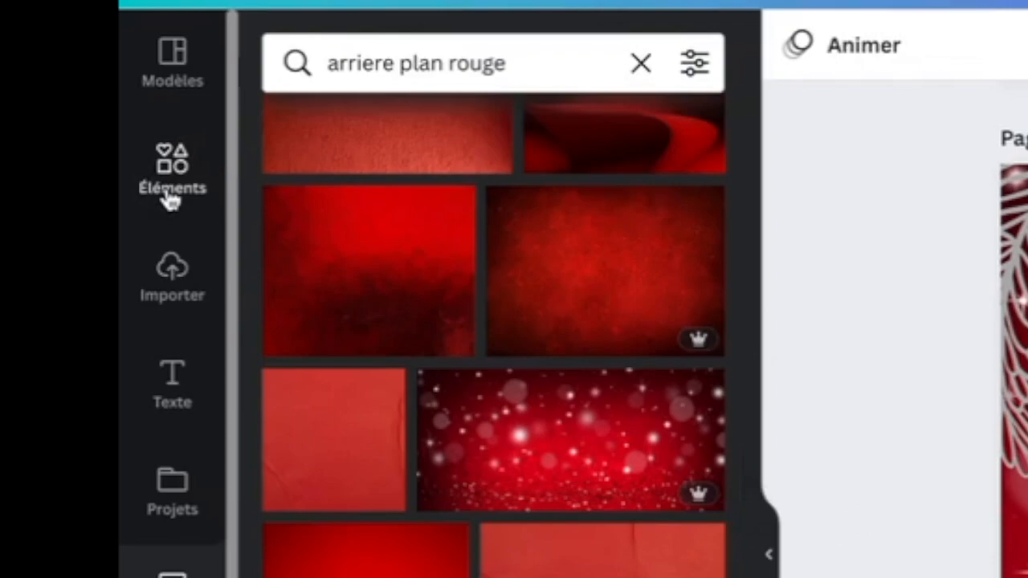
Search the design elements for "boile de noel".
left_click(168, 166)
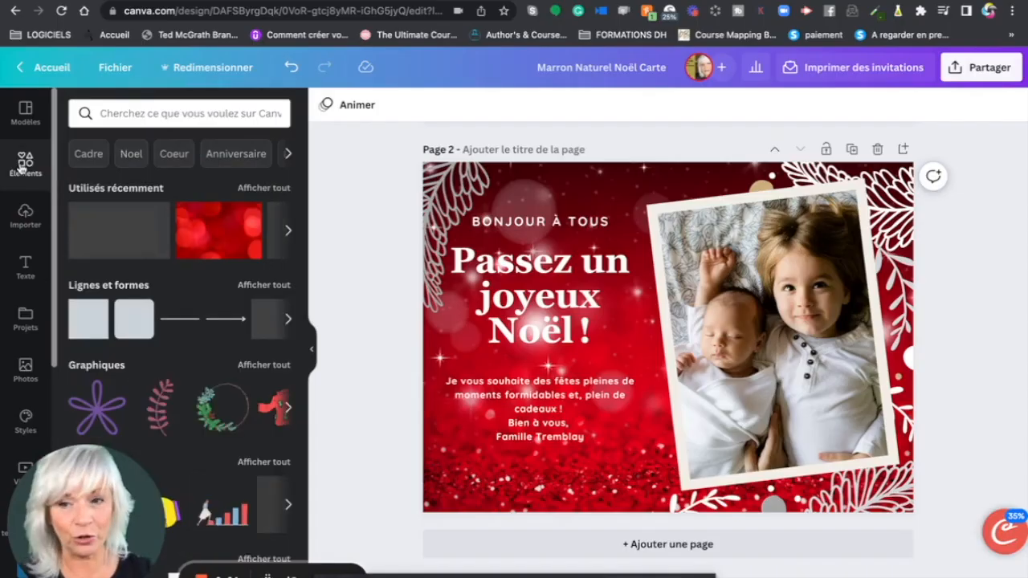
scroll(213, 295, "down", 2)
scroll(213, 295, "up", 2)
left_click(104, 113)
type("b")
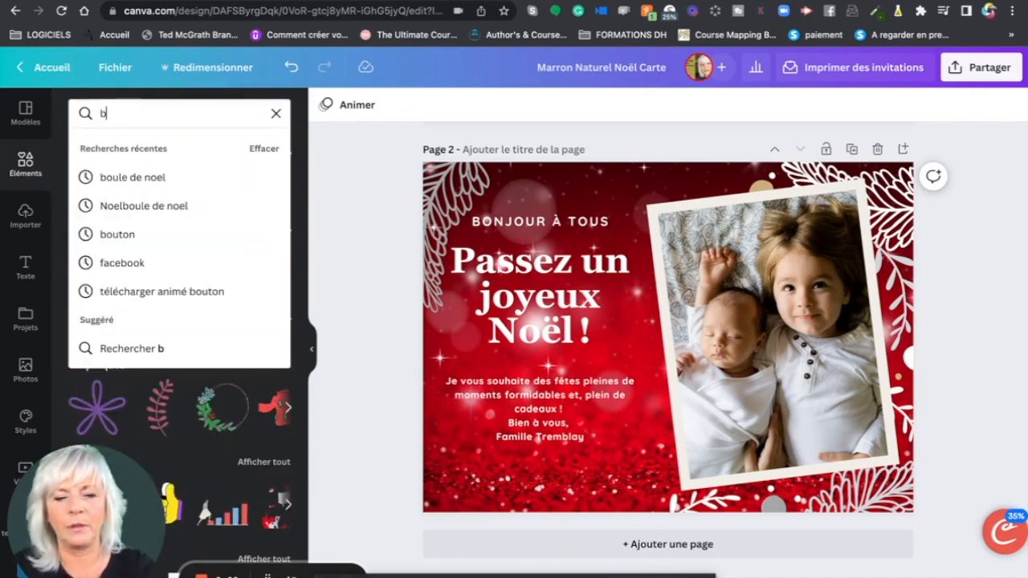
type("oile de noel")
key("Return")
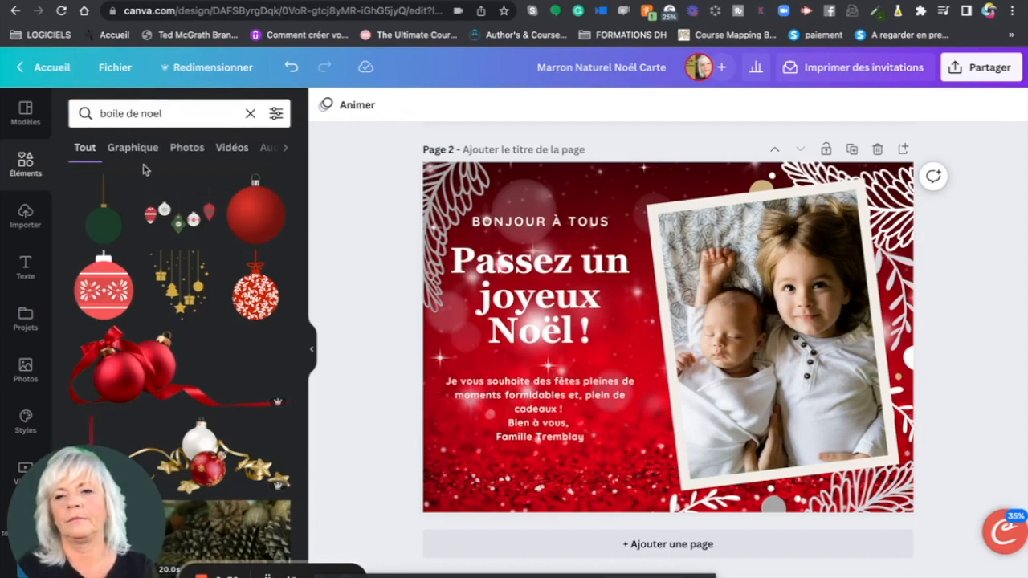
Add the snowflake graphic from the search results and place it in the card's lower-left corner, partly beyond the page edge.
scroll(245, 357, "down", 2)
scroll(245, 357, "down", 5)
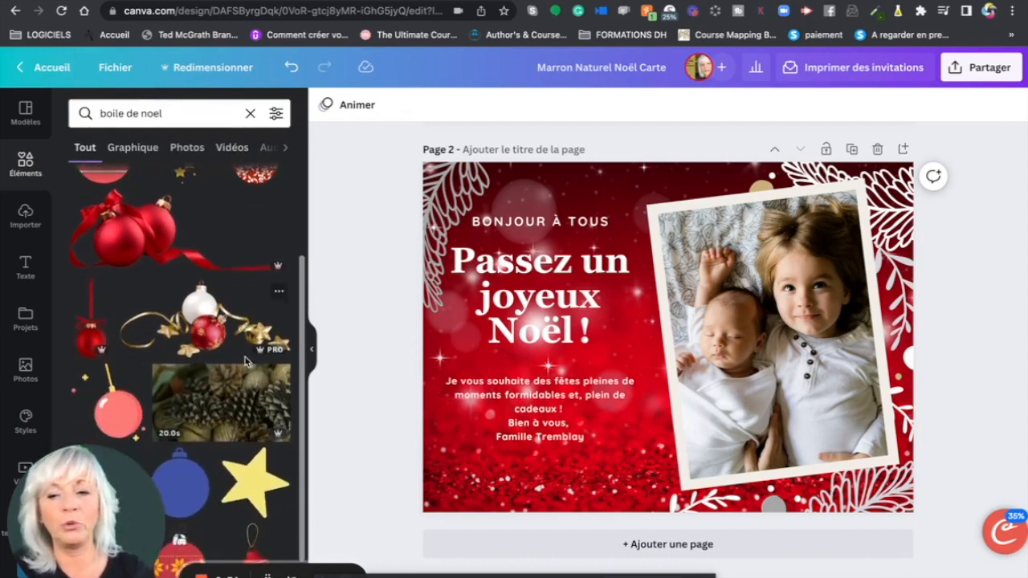
scroll(245, 361, "down", 5)
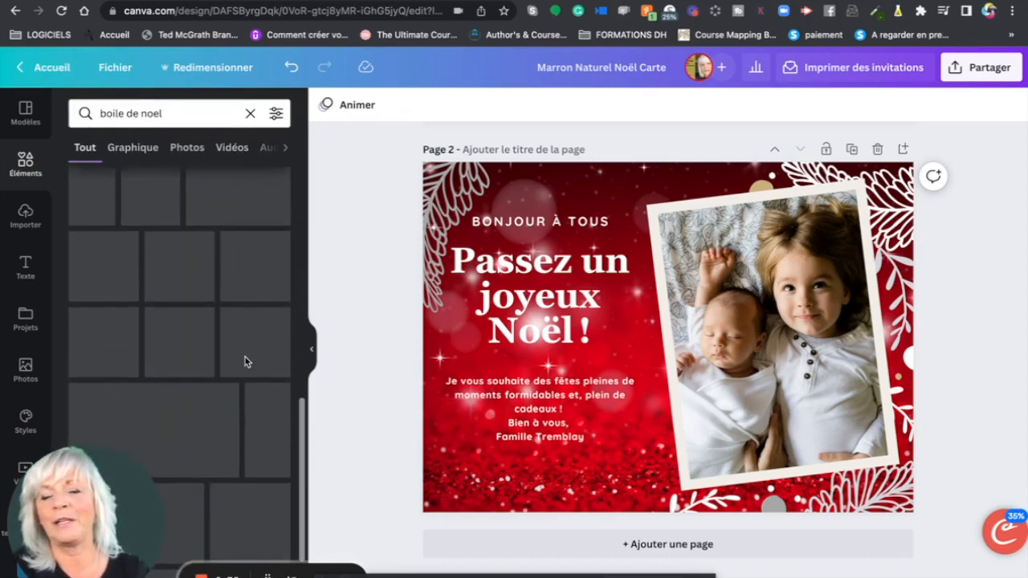
scroll(245, 361, "down", 2)
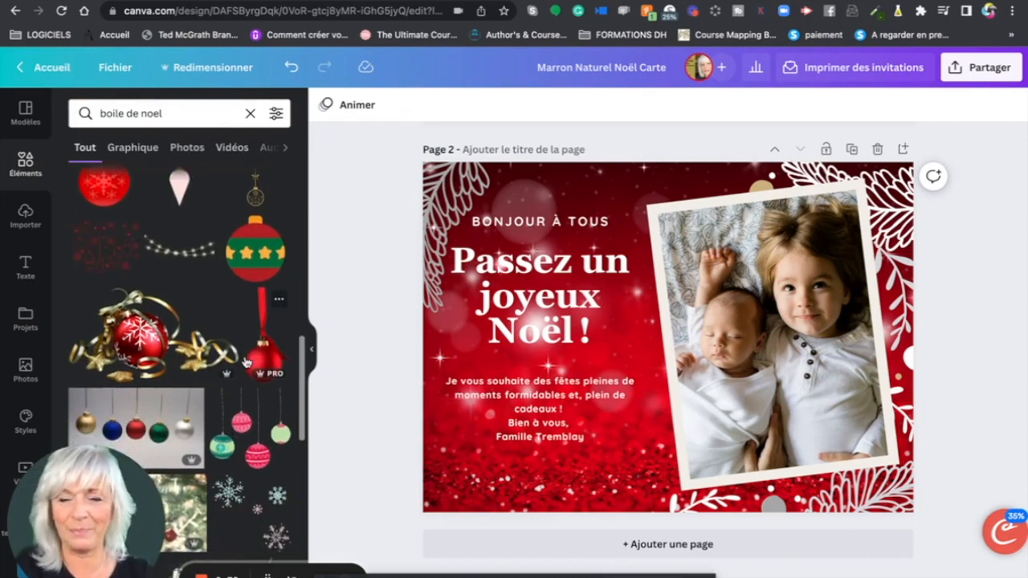
scroll(245, 362, "down", 5)
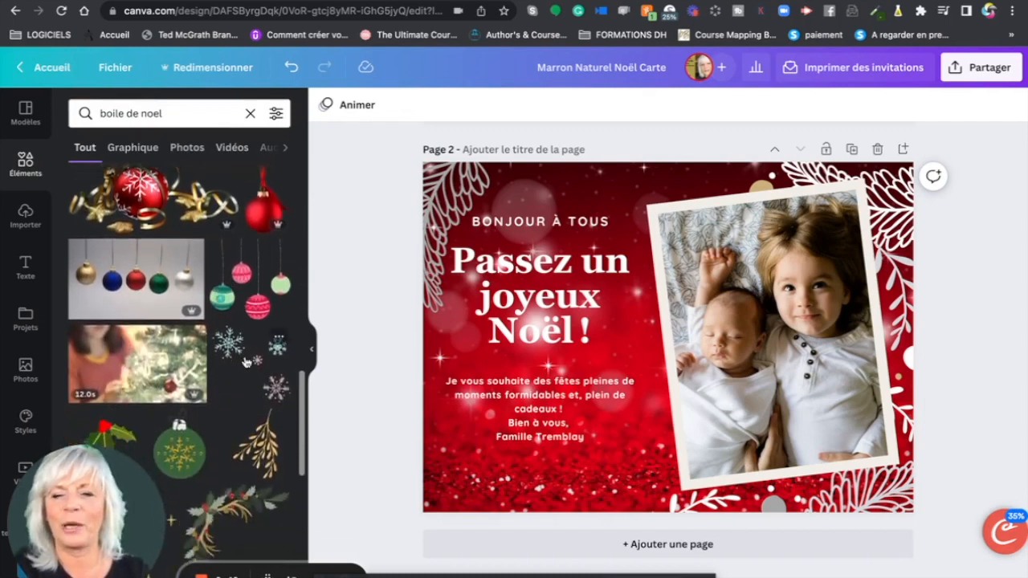
scroll(246, 362, "down", 2)
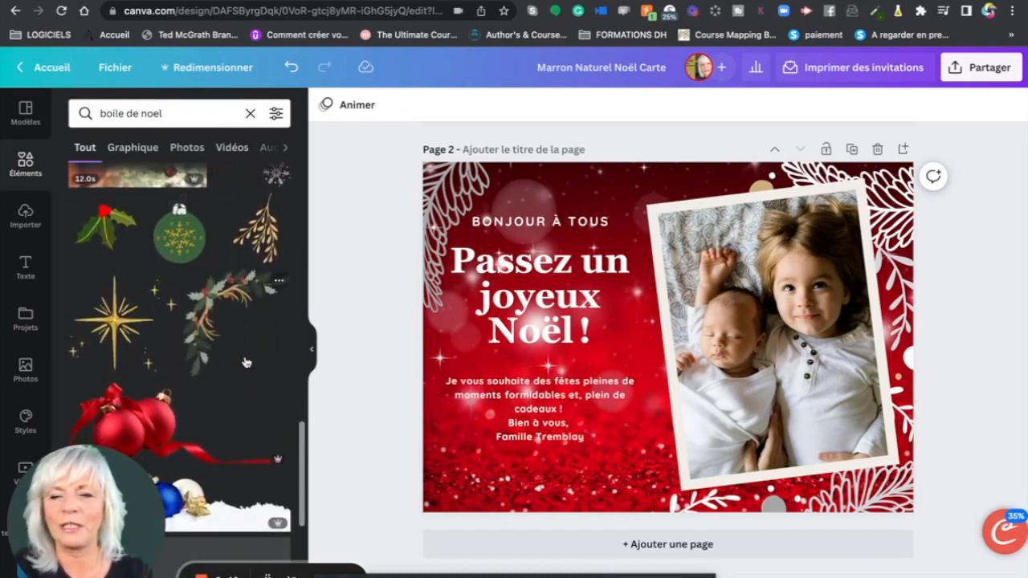
scroll(246, 362, "down", 5)
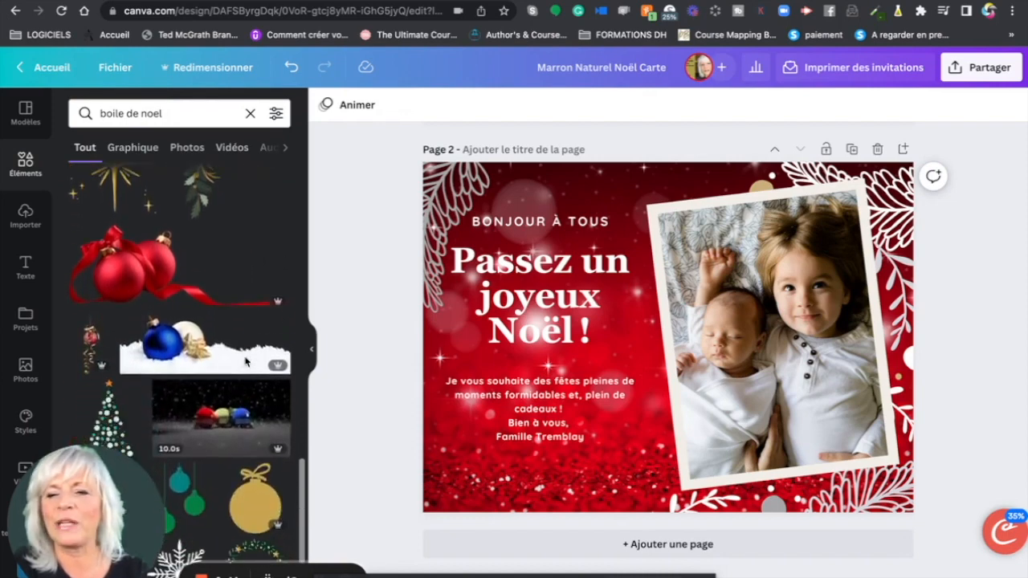
scroll(246, 363, "down", 4)
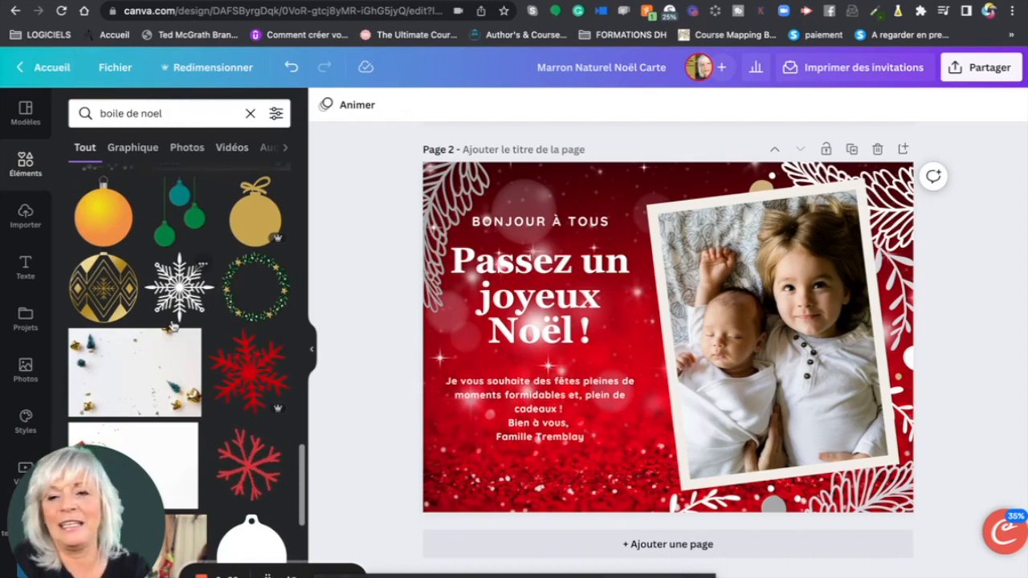
left_click(179, 287)
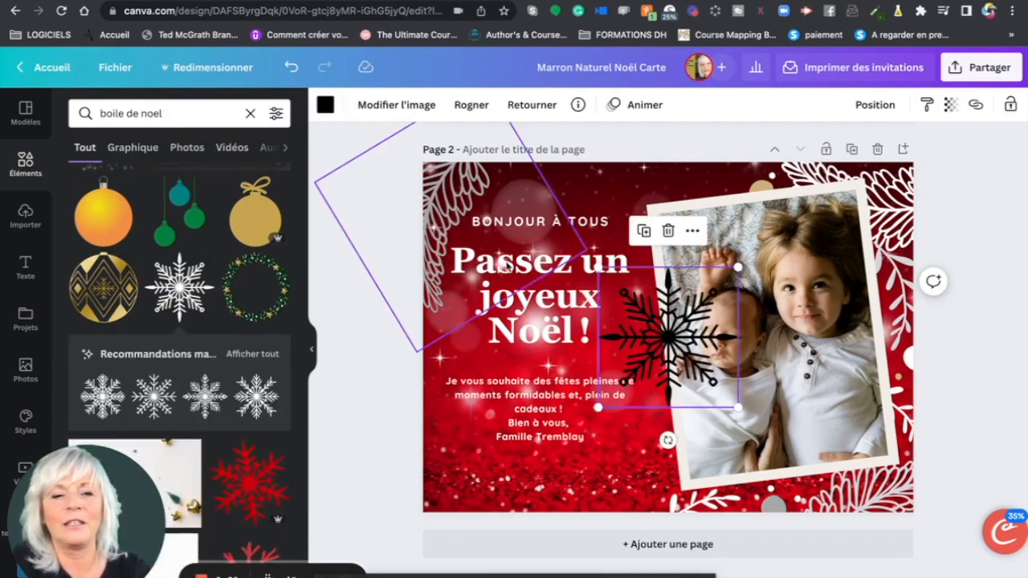
left_click_drag(659, 315, 436, 456)
left_click(377, 345)
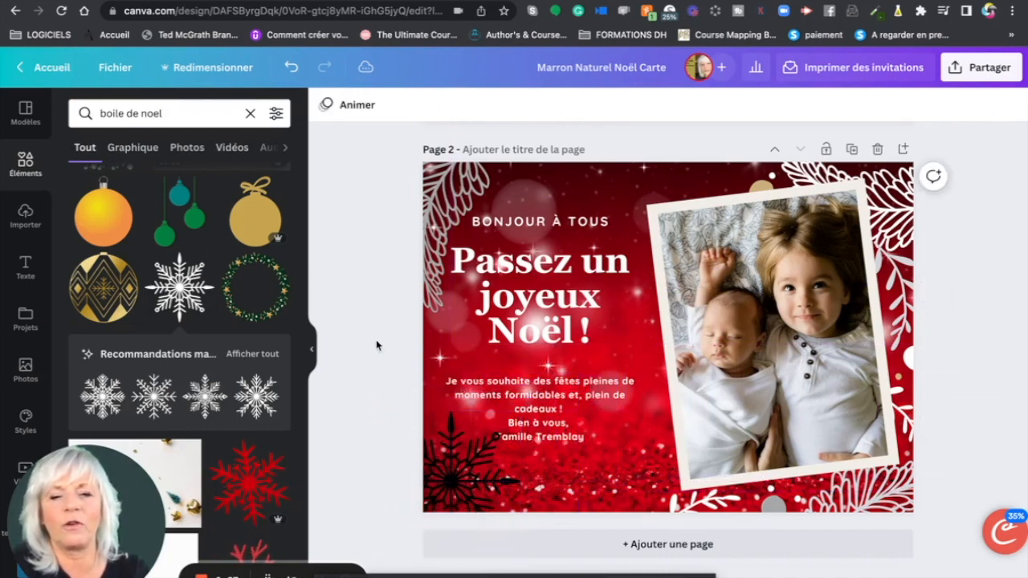
Recolour the snowflake in the card's lower-left corner with the light grey from the document colours.
left_click(464, 470)
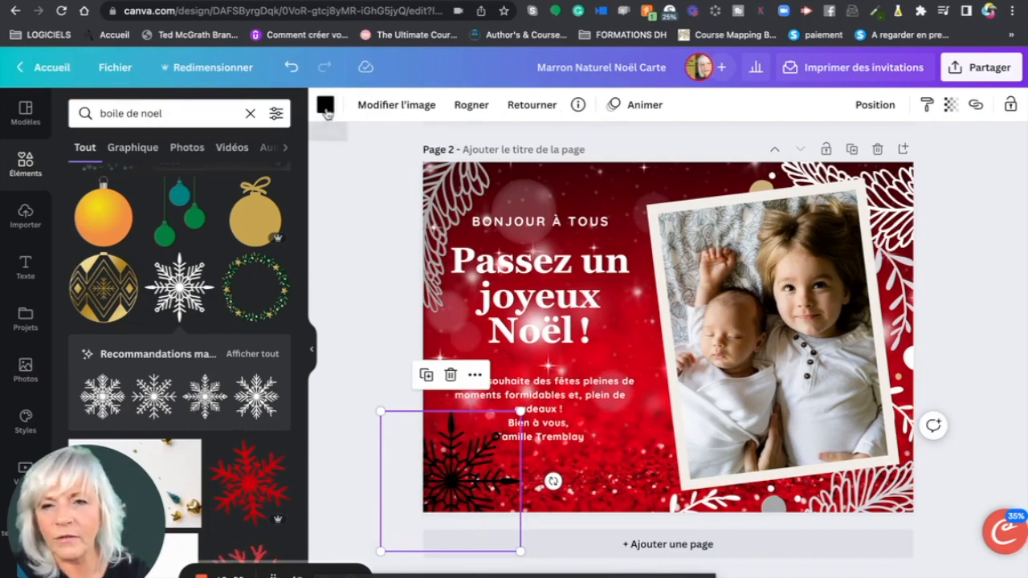
left_click(325, 106)
left_click(87, 226)
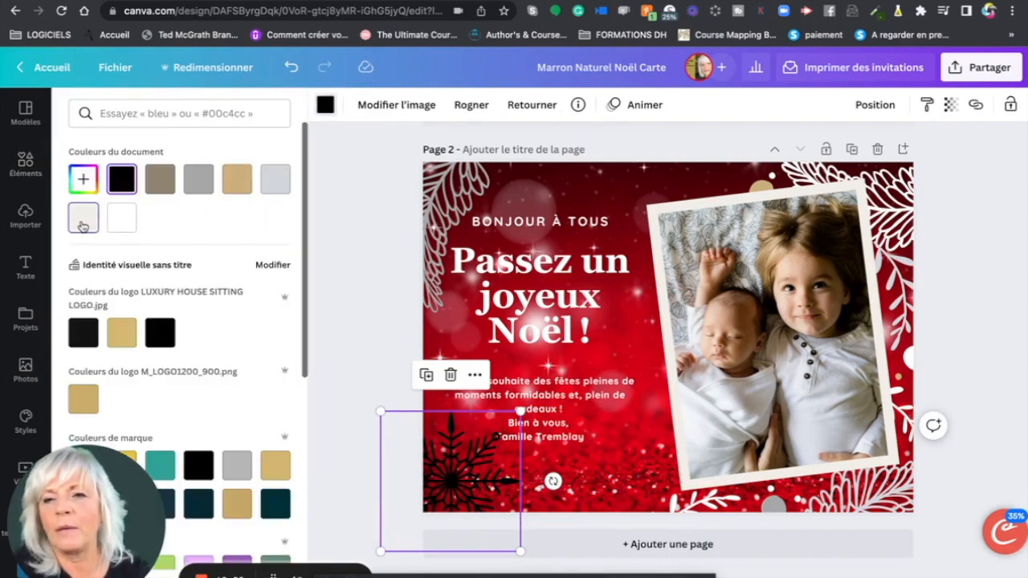
left_click(275, 187)
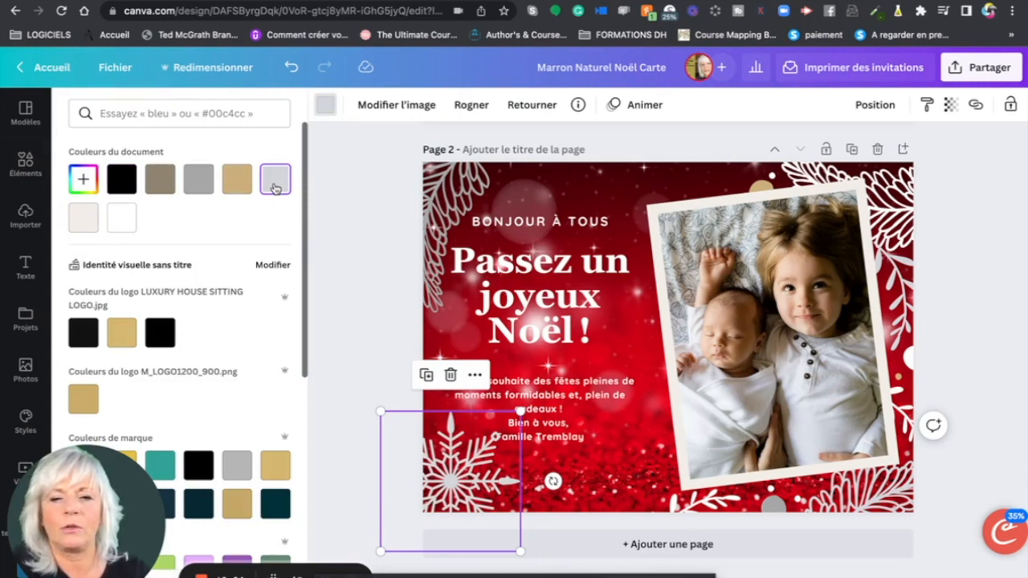
left_click(1007, 242)
left_click(1008, 242)
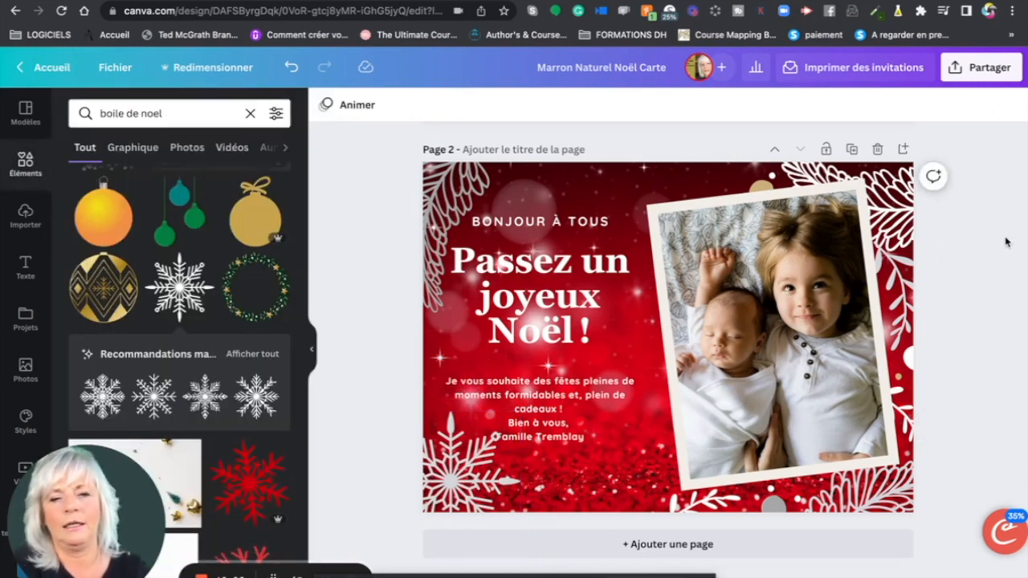
Nudge the snowflake further into the lower-left corner and shift the greeting text group slightly up and to the right.
left_click(464, 480)
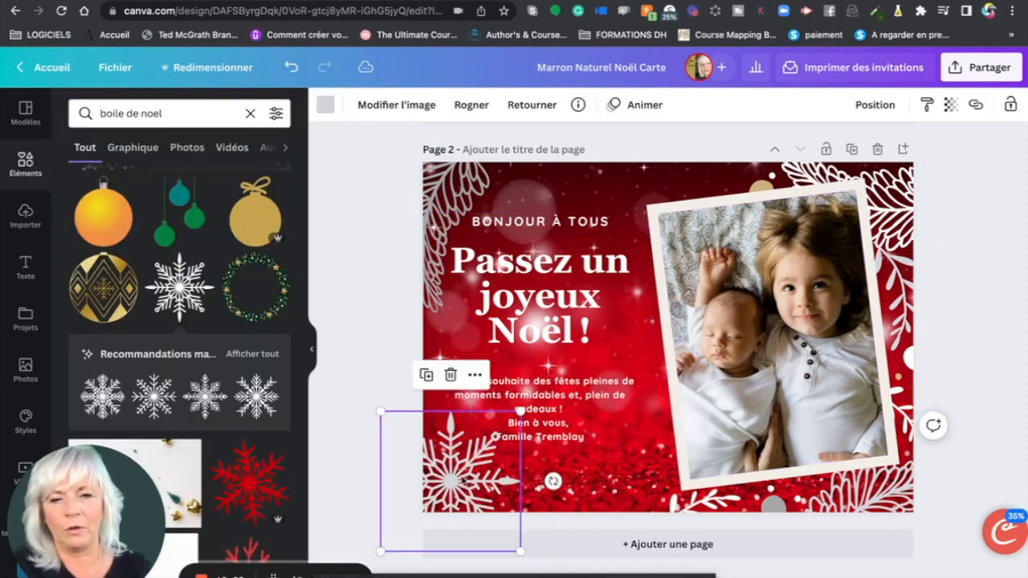
left_click_drag(464, 480, 459, 490)
left_click_drag(562, 424, 562, 415)
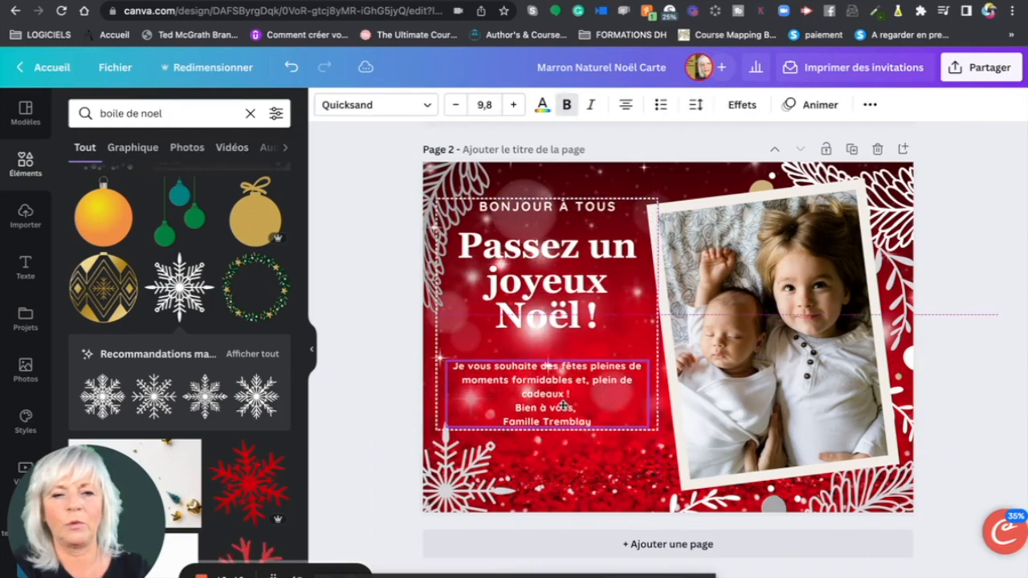
left_click(1024, 337)
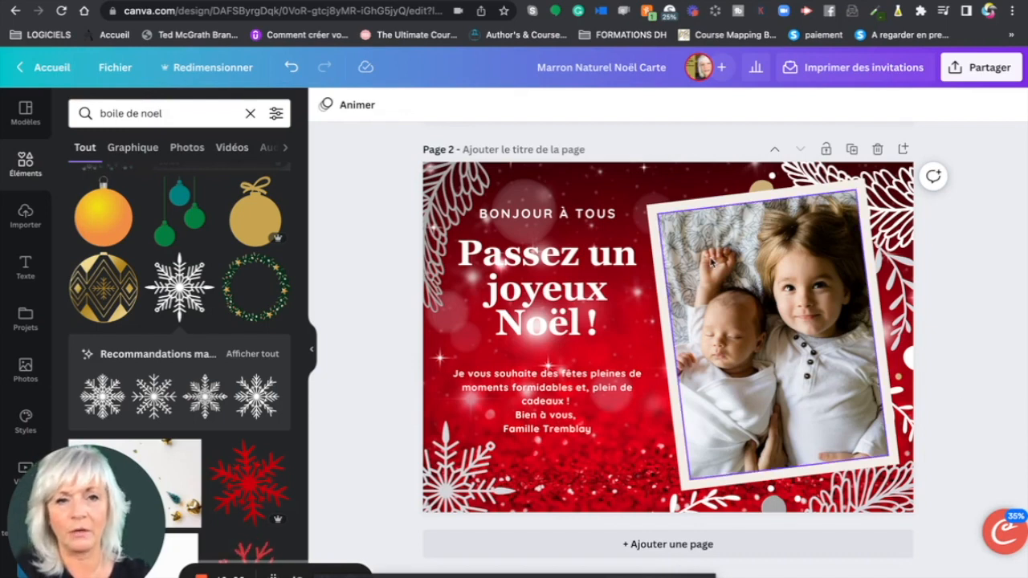
Rename the design as "première carte de Noël dec".
left_click(666, 70)
key("BackSpace")
key("BackSpace")
key("BackSpace")
key("BackSpace")
key("BackSpace")
key("BackSpace")
key("BackSpace")
key("BackSpace")
key("BackSpace")
key("BackSpace")
key("BackSpace")
key("BackSpace")
key("BackSpace")
key("BackSpace")
key("BackSpace")
key("BackSpace")
key("BackSpace")
key("BackSpace")
key("BackSpace")
key("BackSpace")
key("BackSpace")
key("BackSpace")
key("BackSpace")
key("BackSpace")
key("BackSpace")
type("premie")
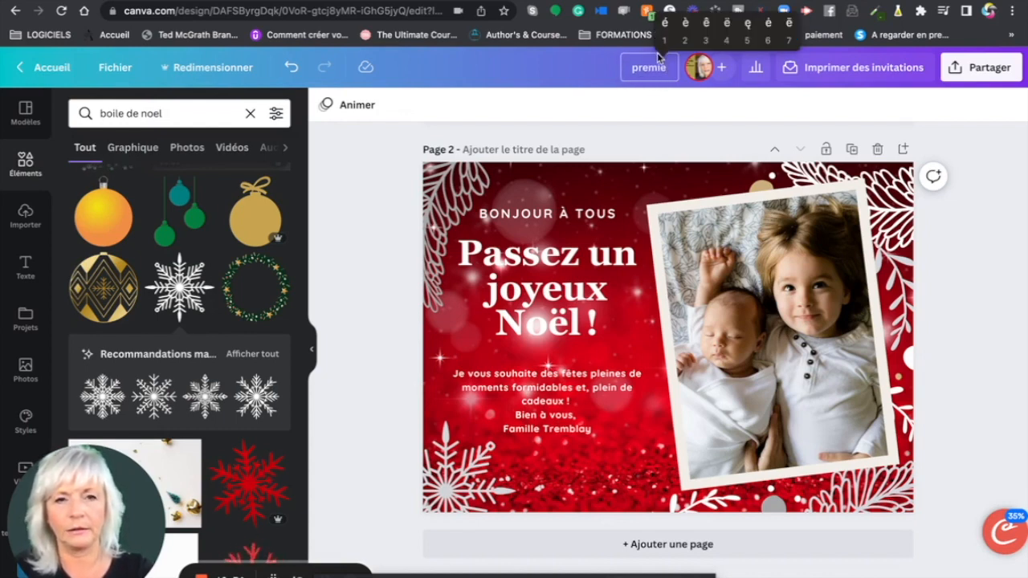
left_click(668, 35)
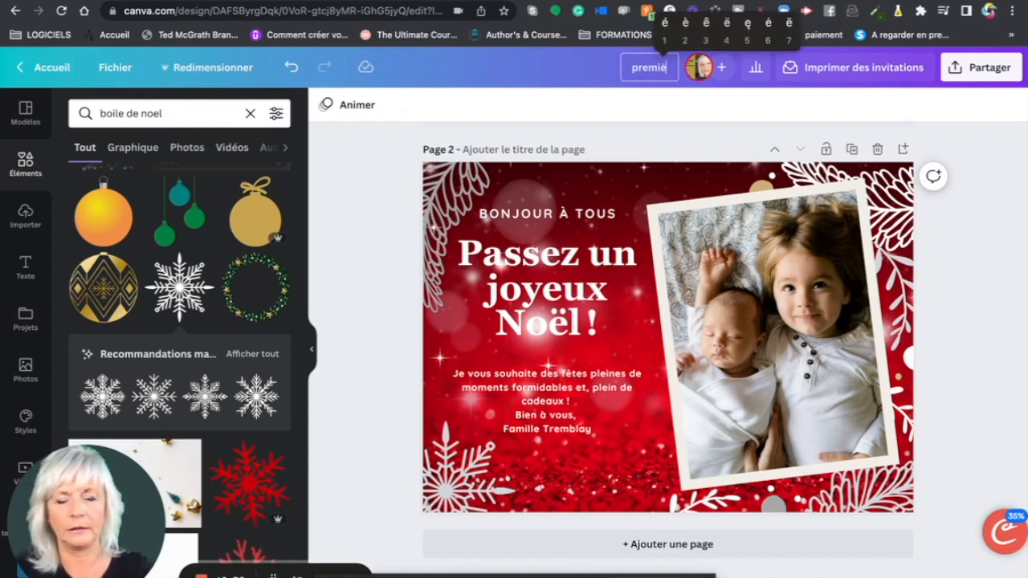
type("2re carte")
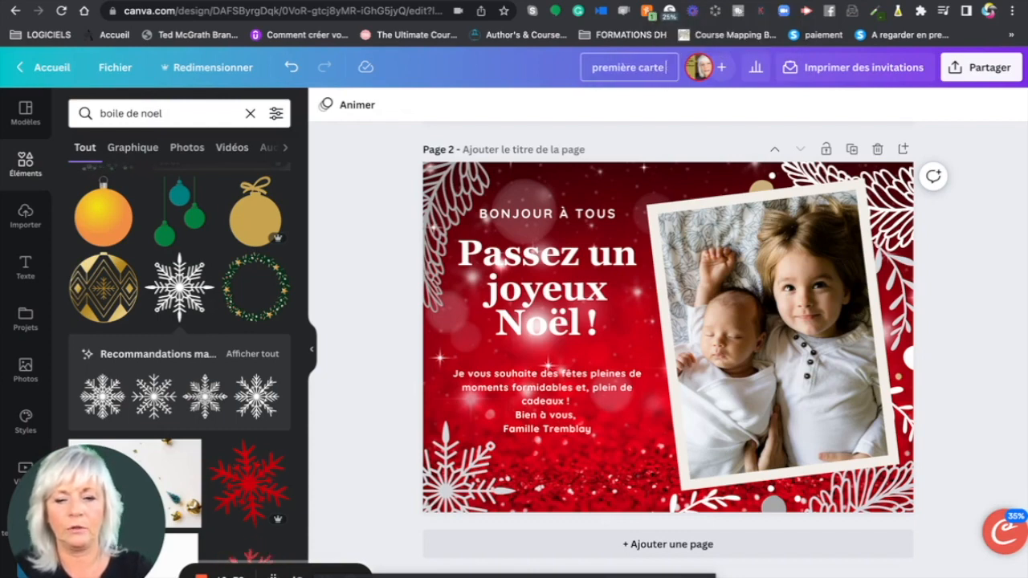
type(" de")
type(" Noe")
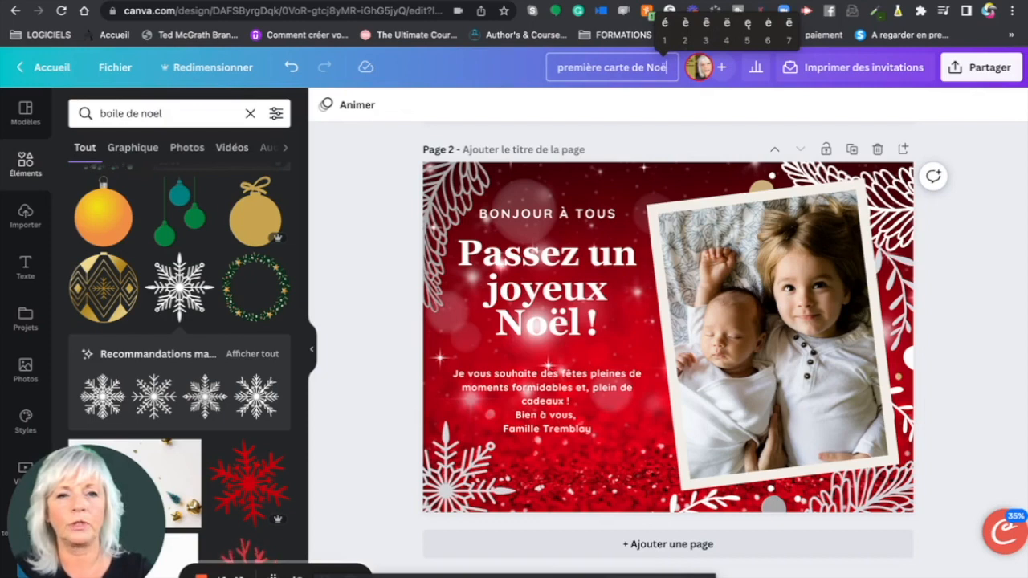
left_click(726, 22)
type("l")
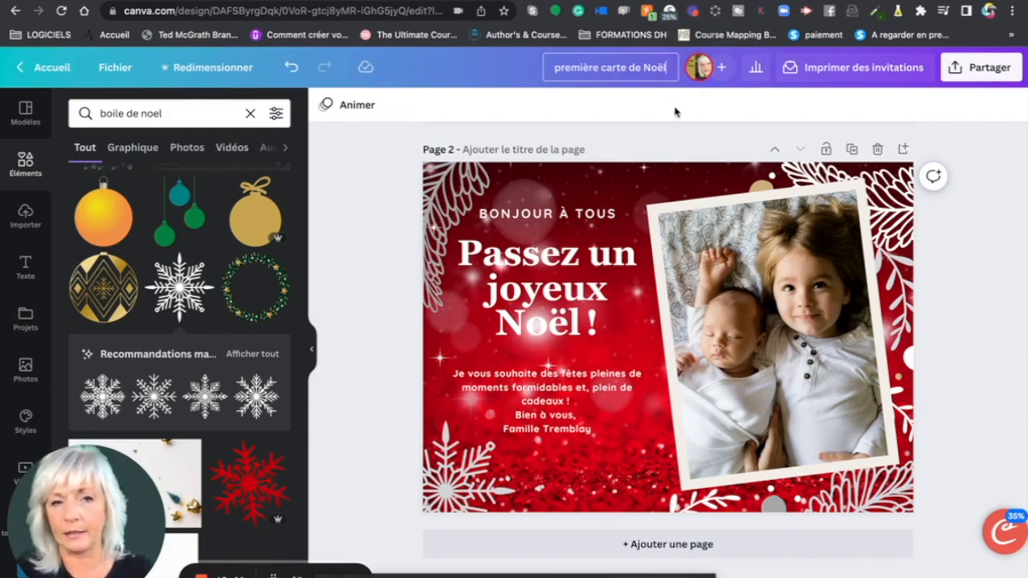
type(" d")
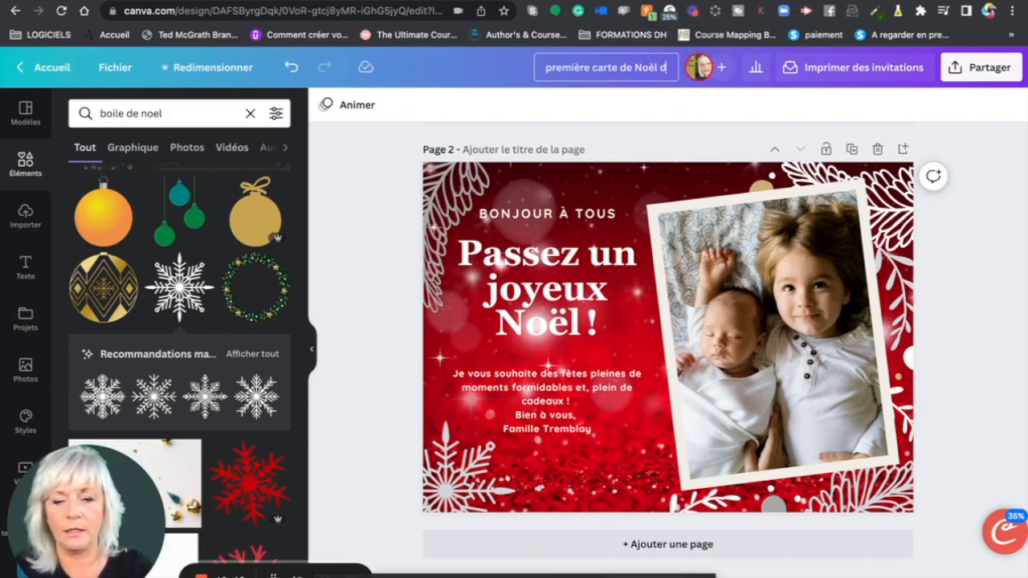
type("ecdemb")
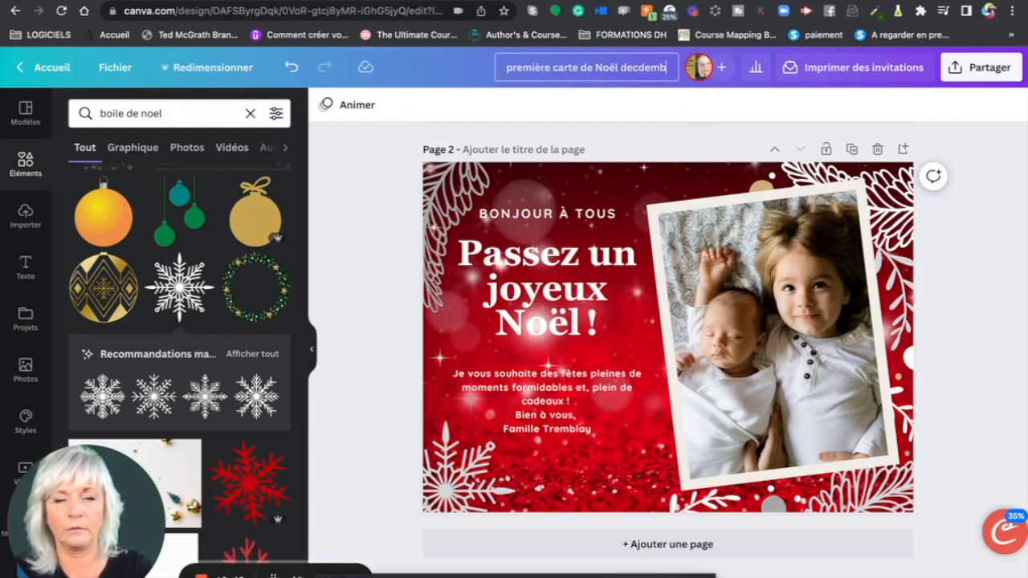
key("BackSpace")
key("BackSpace")
key("BackSpace")
key("BackSpace")
key("BackSpace")
type("c")
left_click(993, 262)
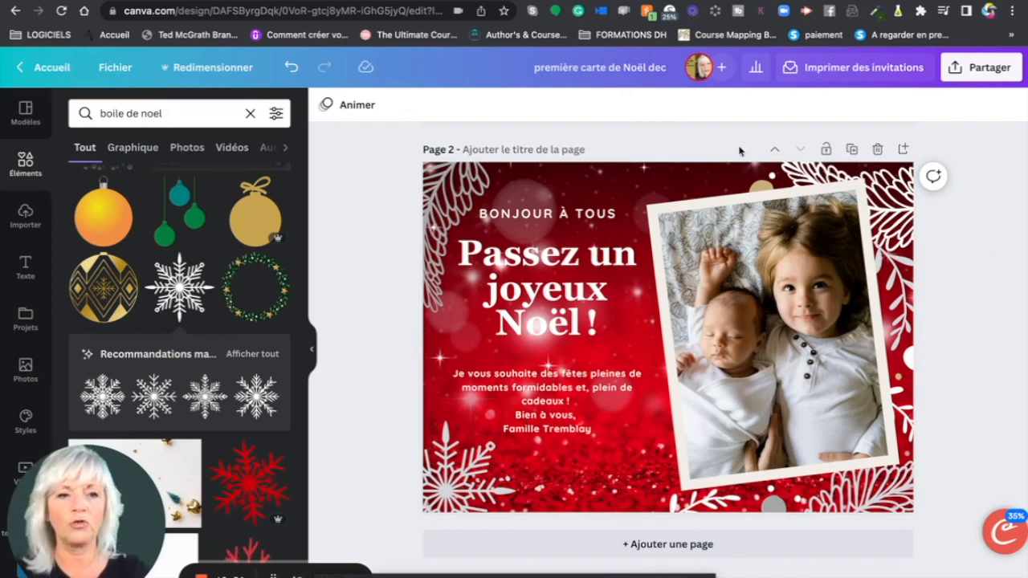
Examine the options for saving the design in a folder, including Vos projets, and close them without saving.
left_click(643, 167)
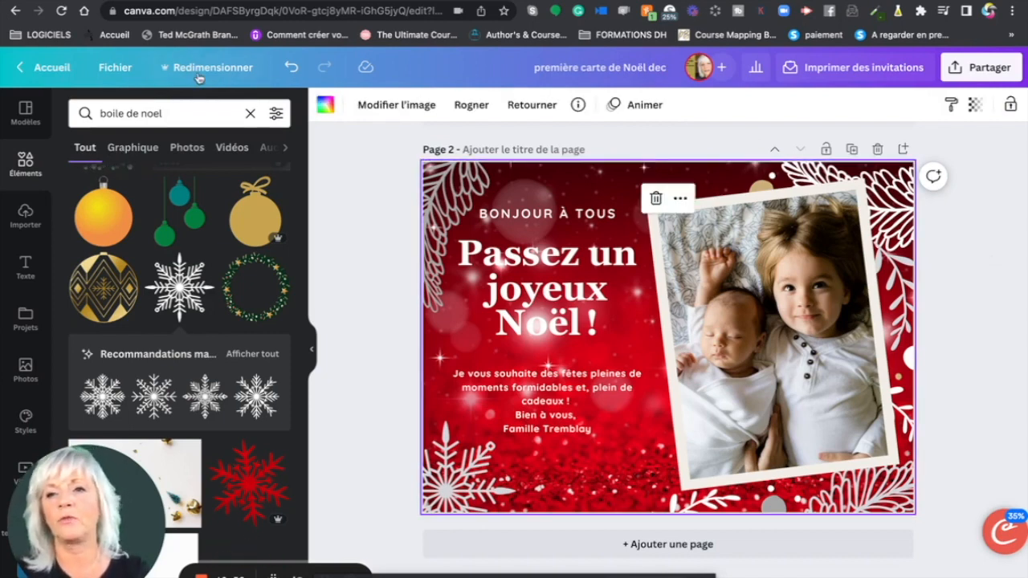
left_click(114, 69)
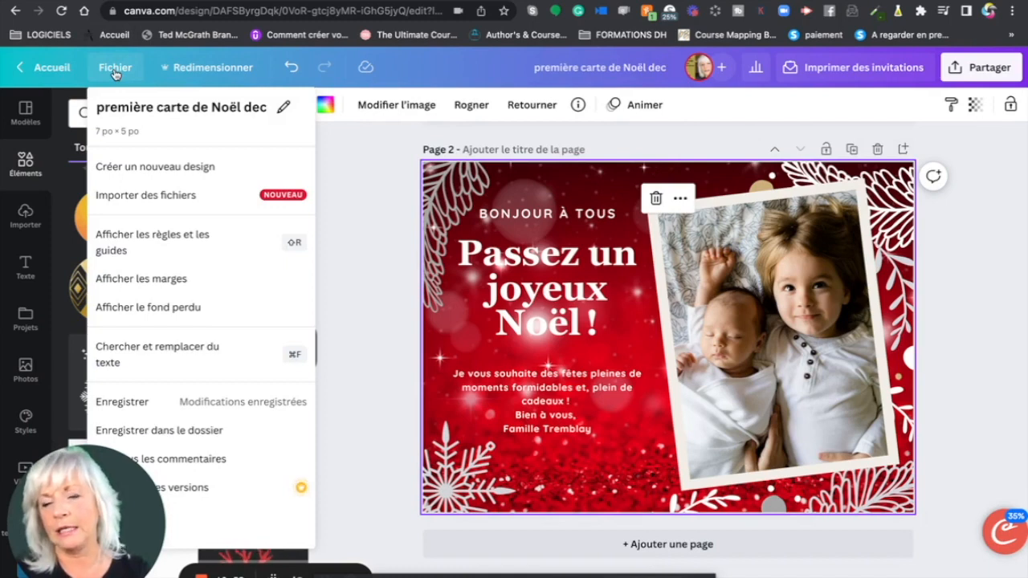
scroll(185, 228, "down", 2)
scroll(185, 229, "down", 1)
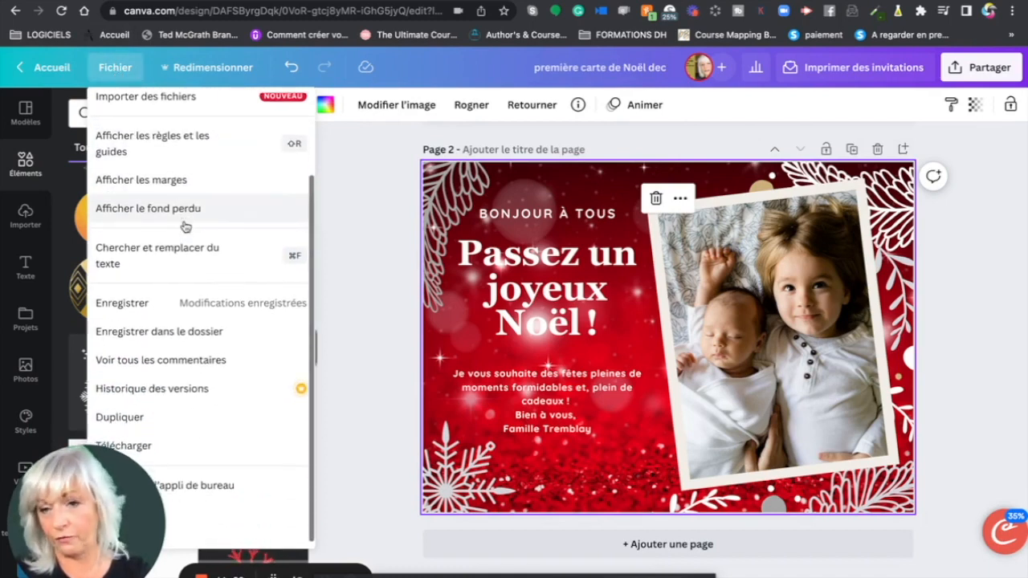
left_click(177, 339)
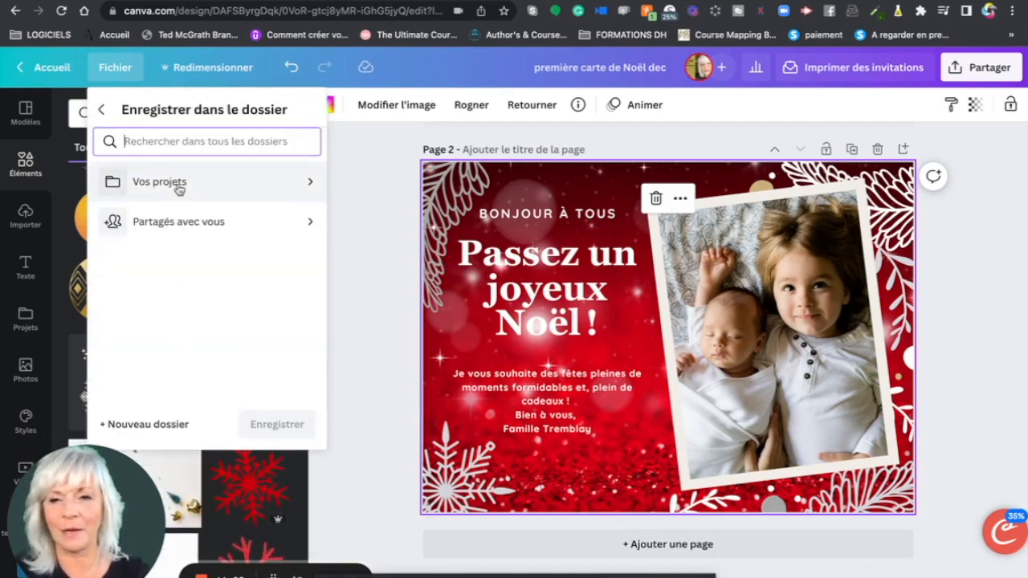
left_click(360, 235)
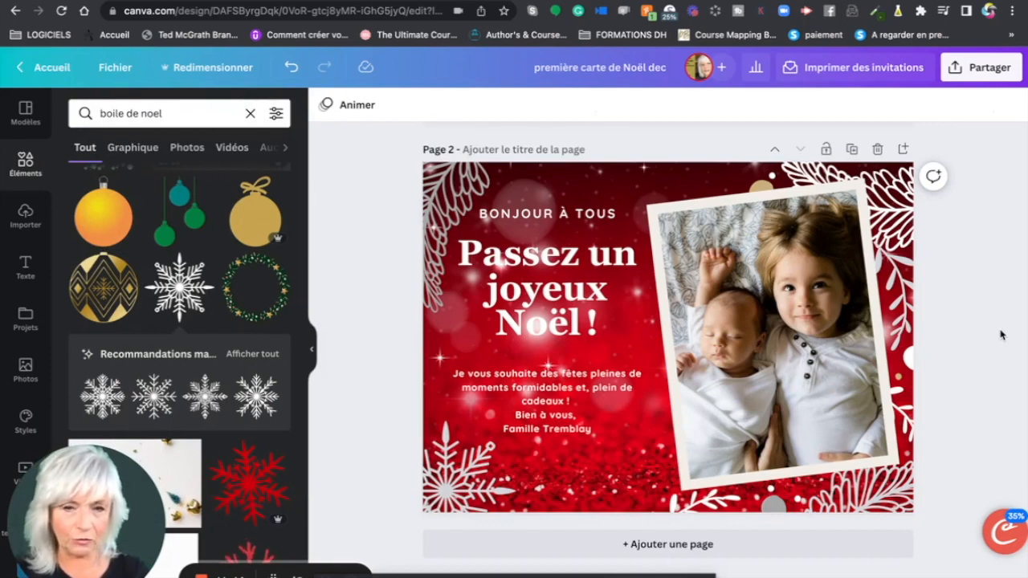
Duplicate page 2, the finished red Christmas card.
left_click(852, 150)
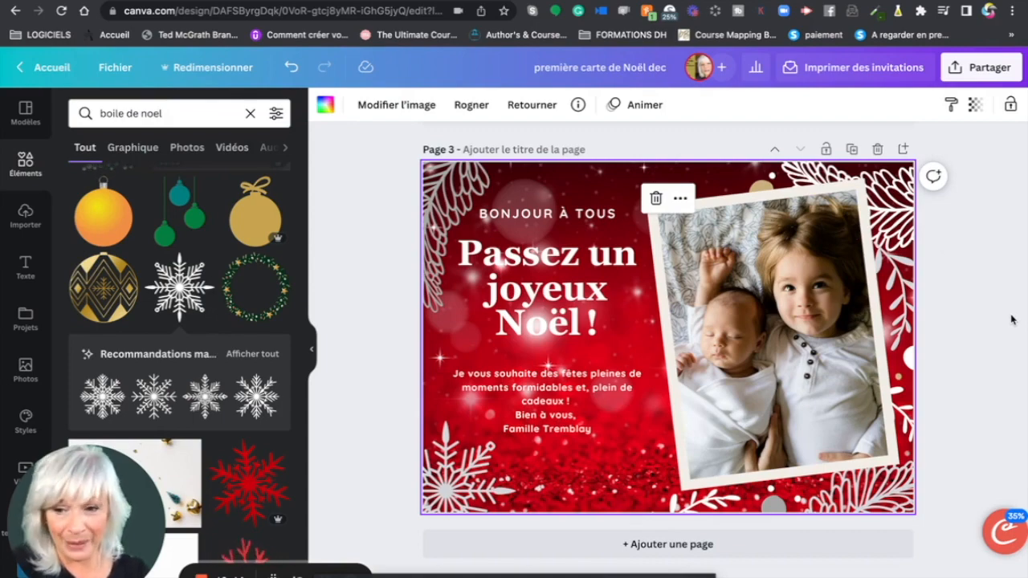
scroll(1012, 180, "up", 5)
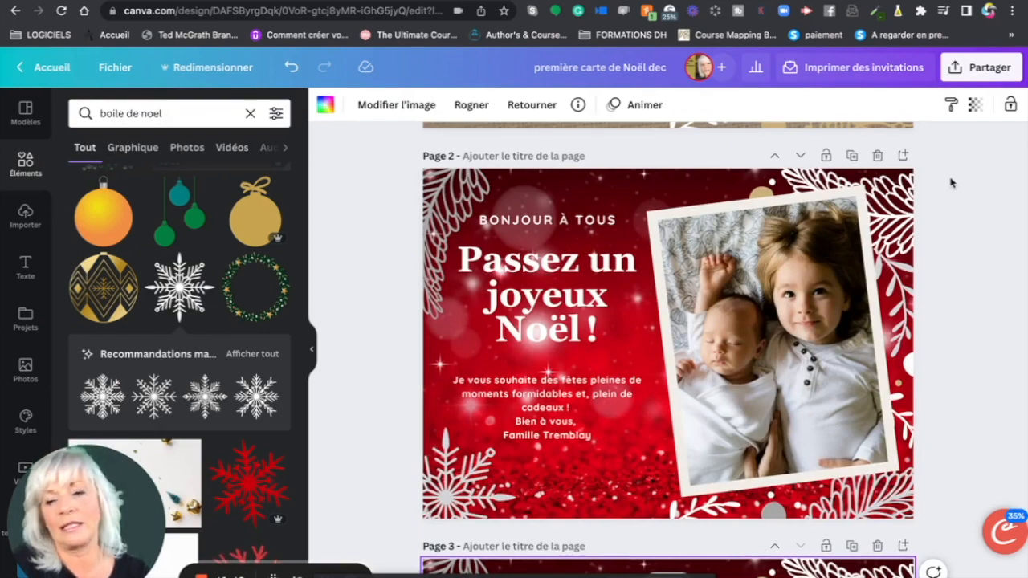
Download only page 2 of the design, the red Christmas card, as a PNG file.
left_click(992, 68)
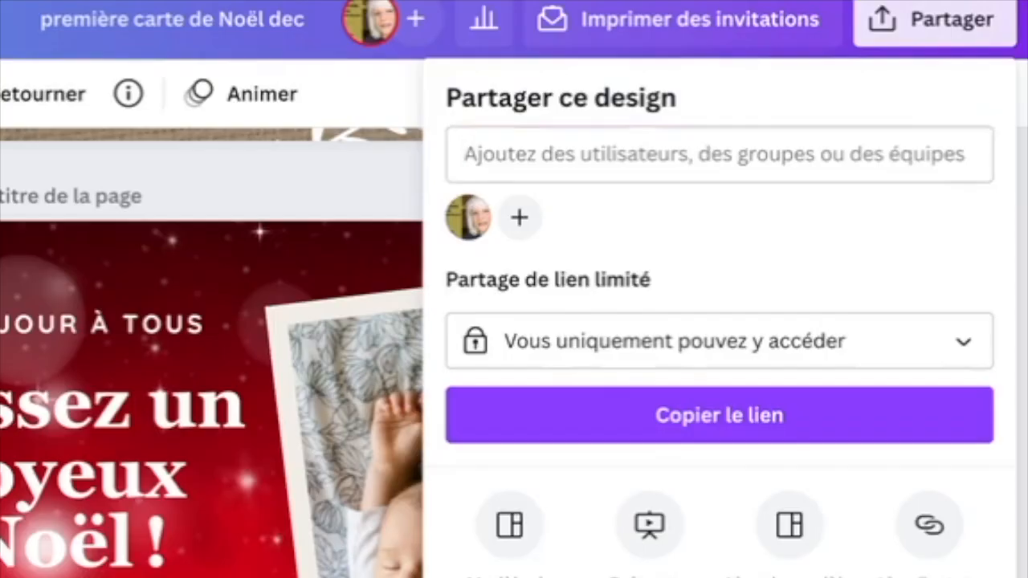
left_click(868, 407)
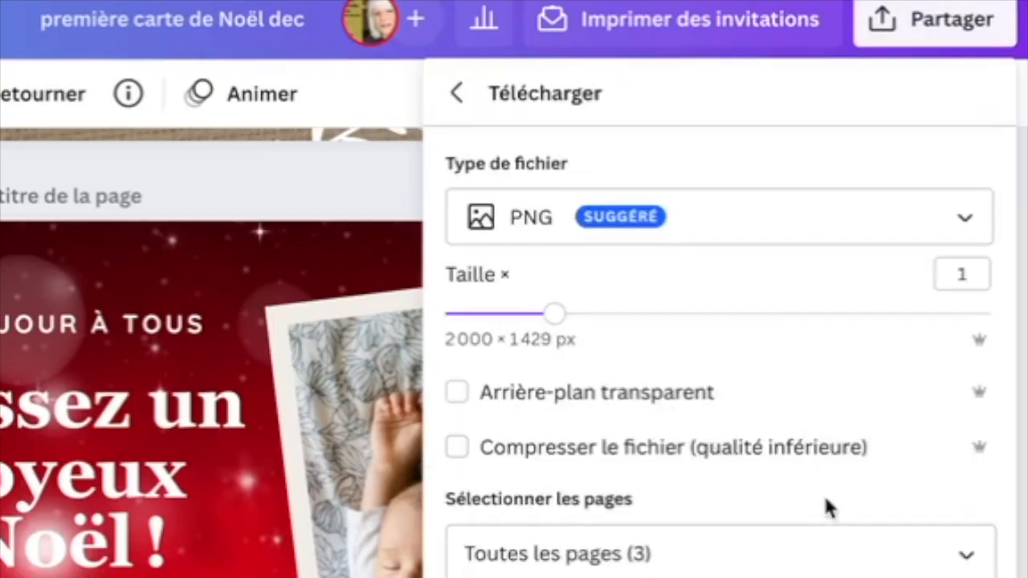
left_click(973, 562)
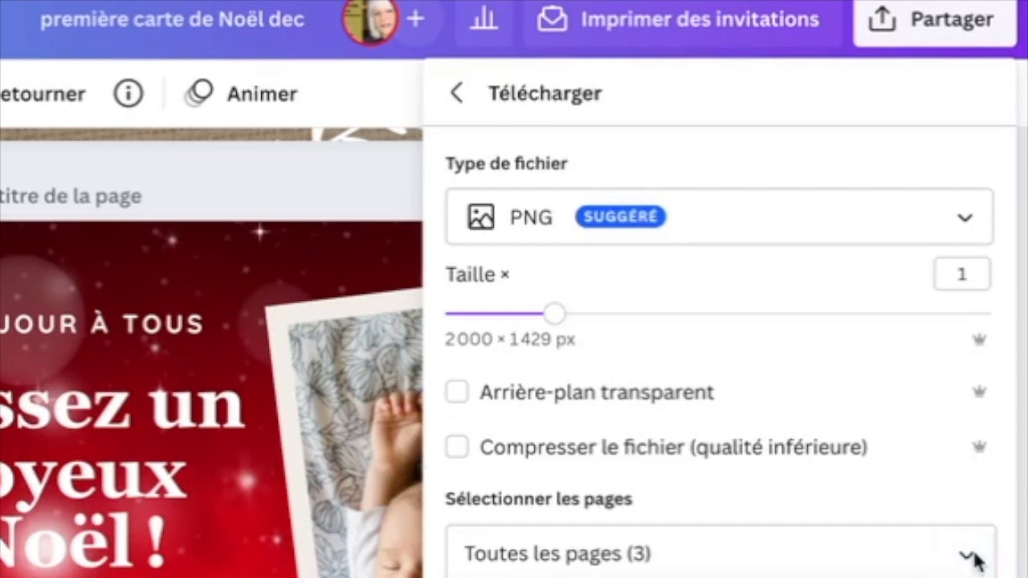
left_click(482, 577)
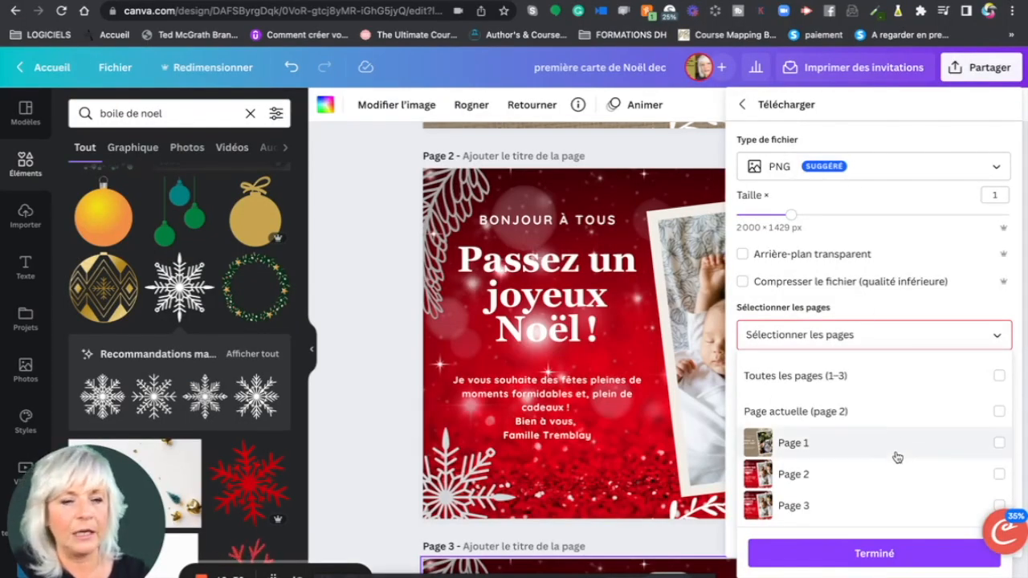
left_click(999, 475)
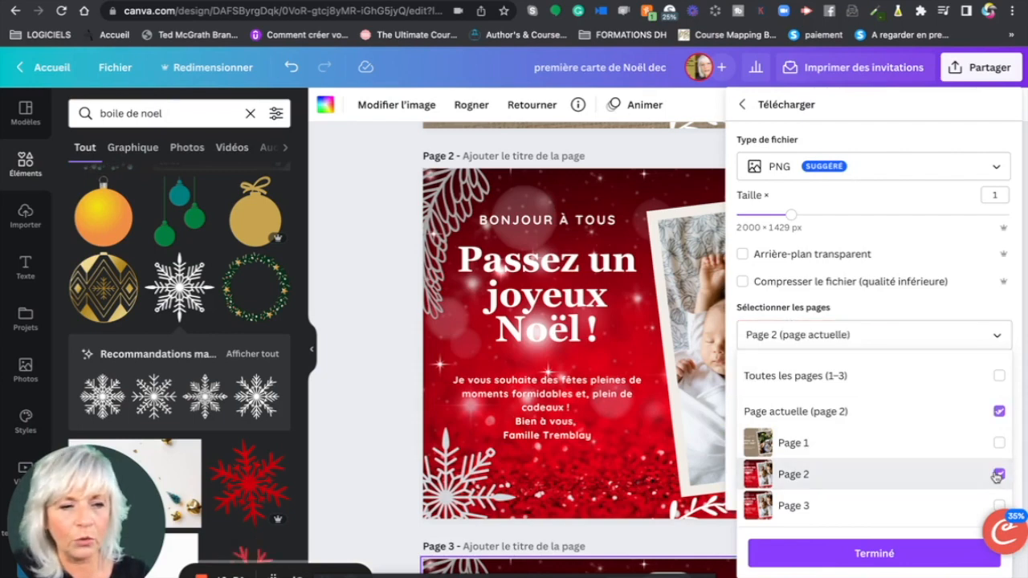
left_click(912, 553)
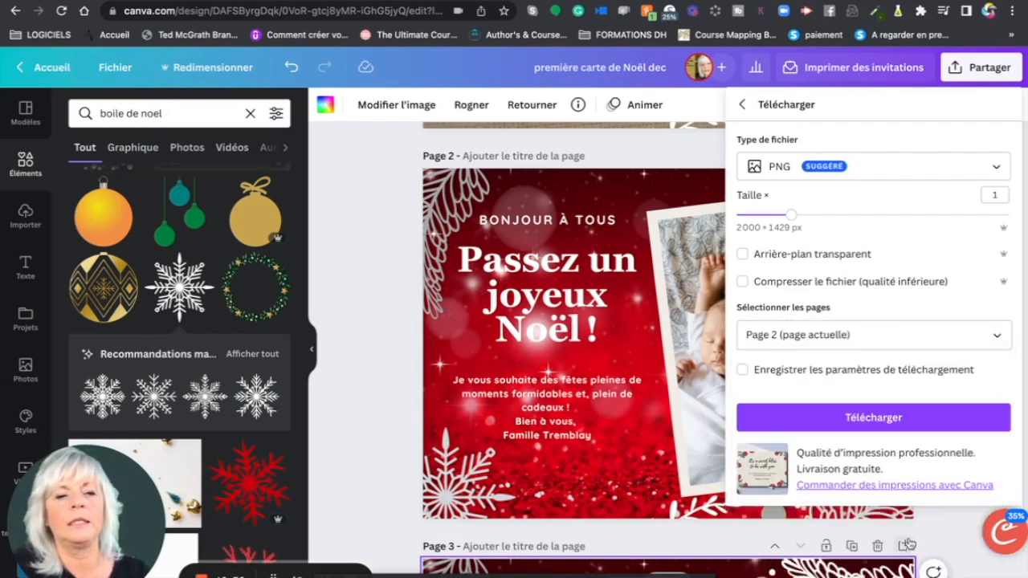
left_click(908, 419)
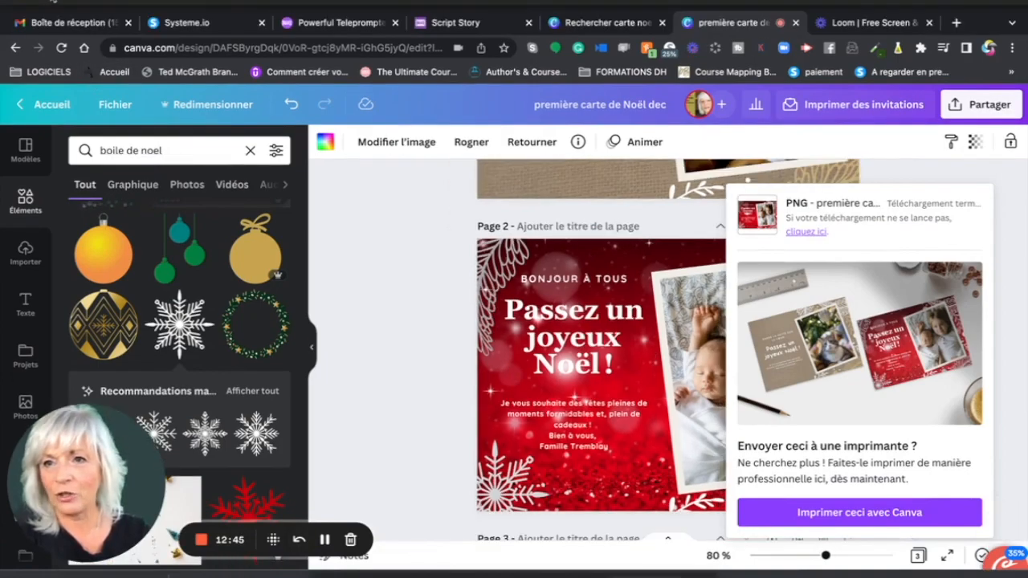
Place the downloaded "première carte de Noël dec.png" on the desktop, restore the full-size browser window and dismiss the download notice.
left_click(48, 1)
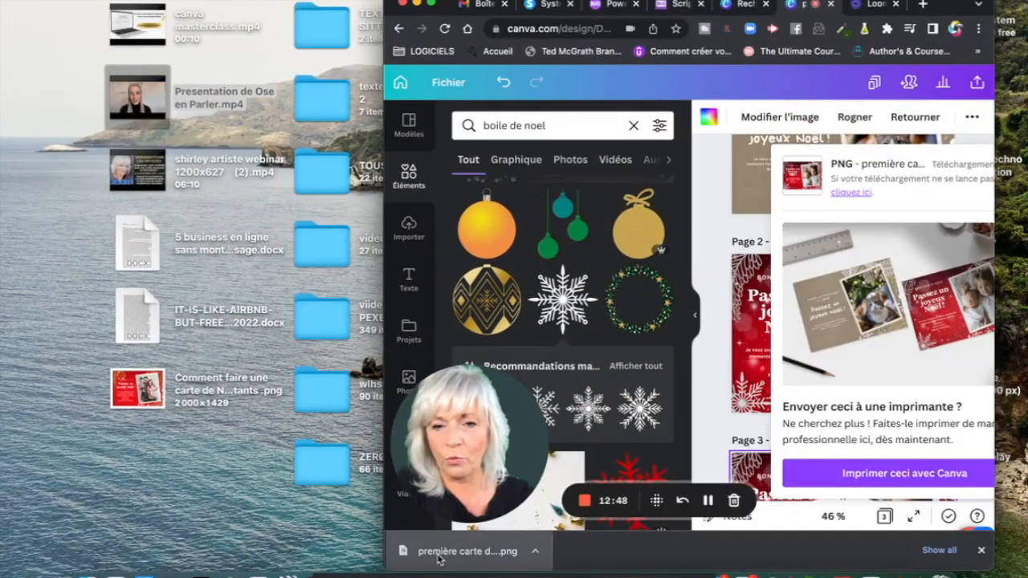
left_click_drag(454, 551, 100, 494)
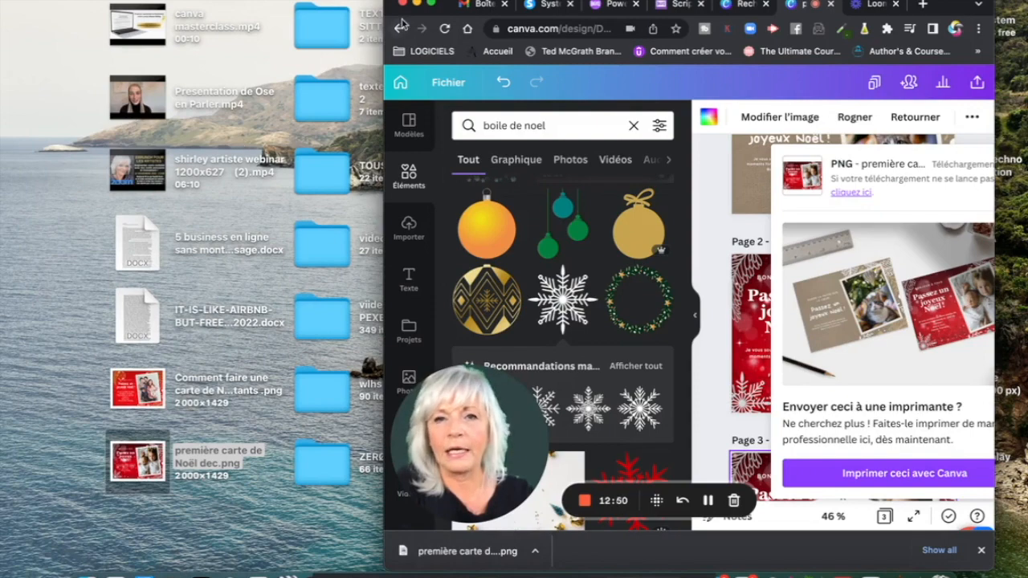
left_click(431, 5)
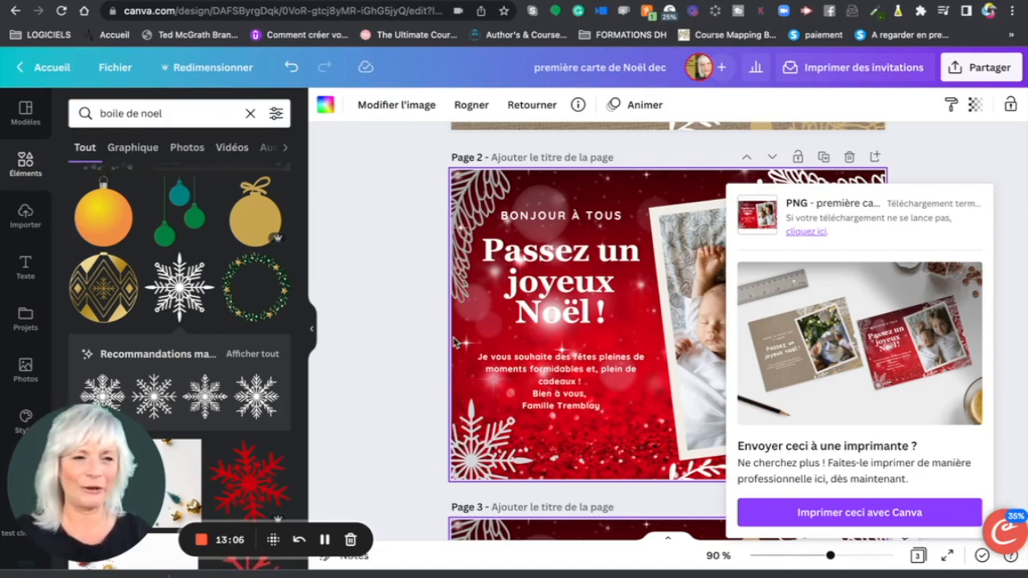
left_click(374, 339)
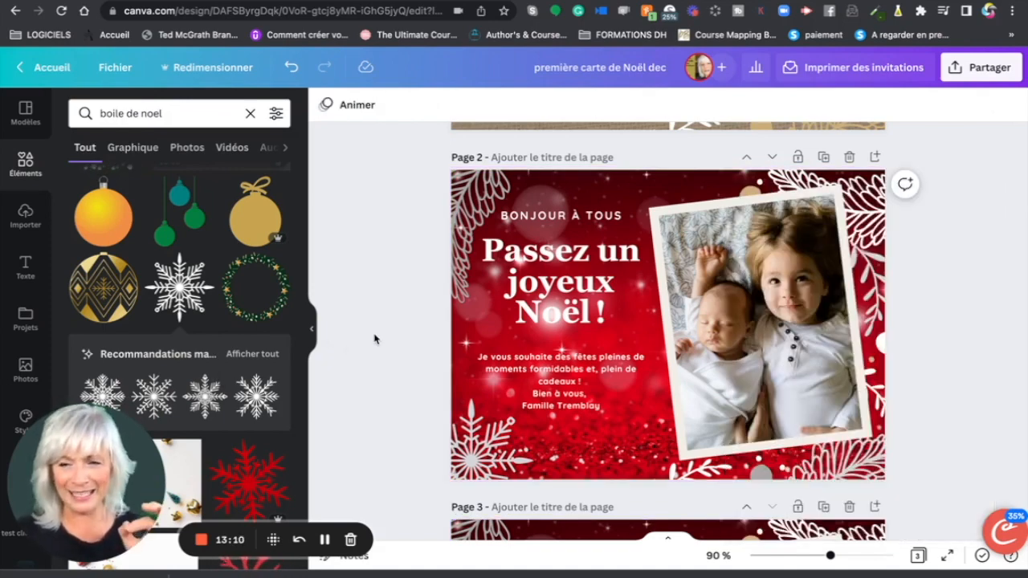